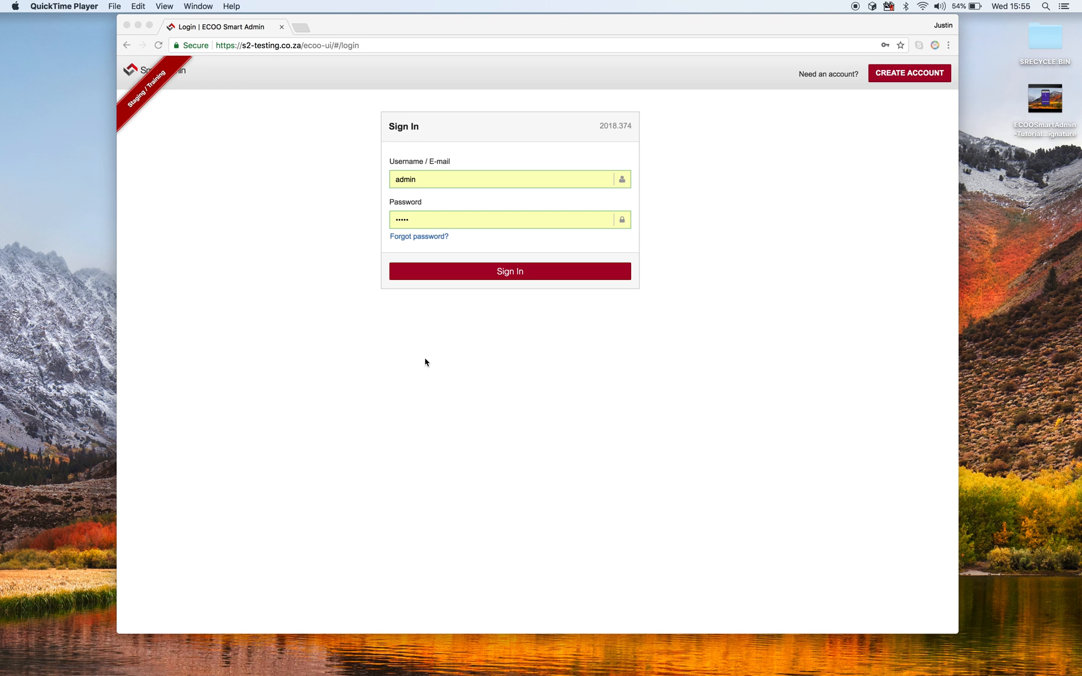
Sign in with the prefilled credentials and open the newest shipment in the recent shipments list
click(524, 275)
click(524, 275)
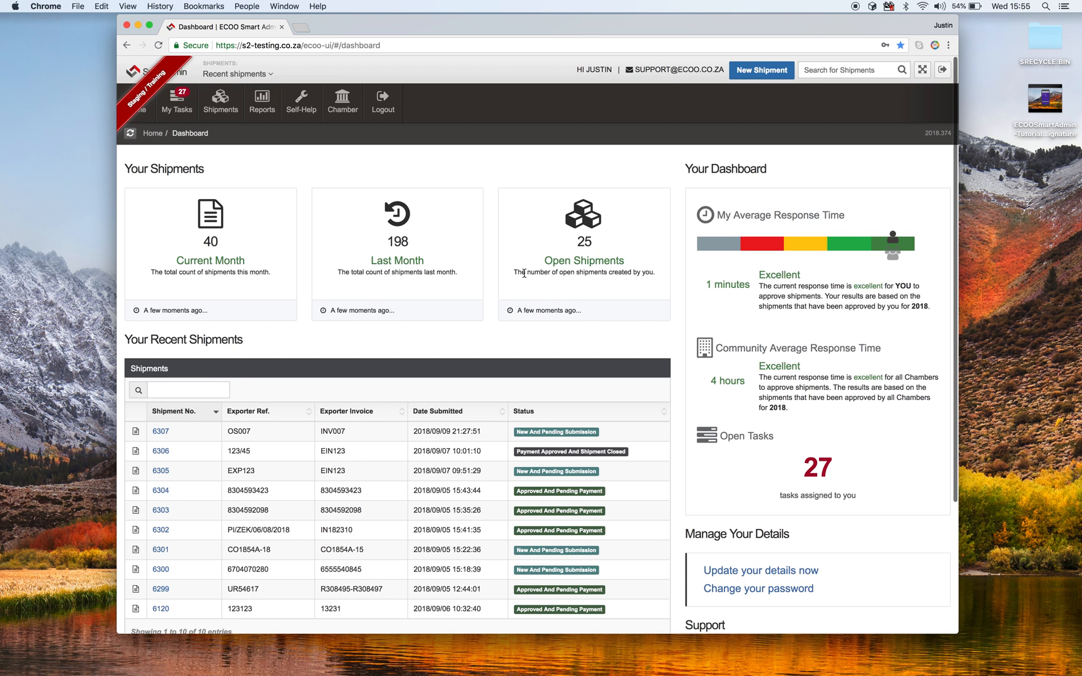
click(161, 433)
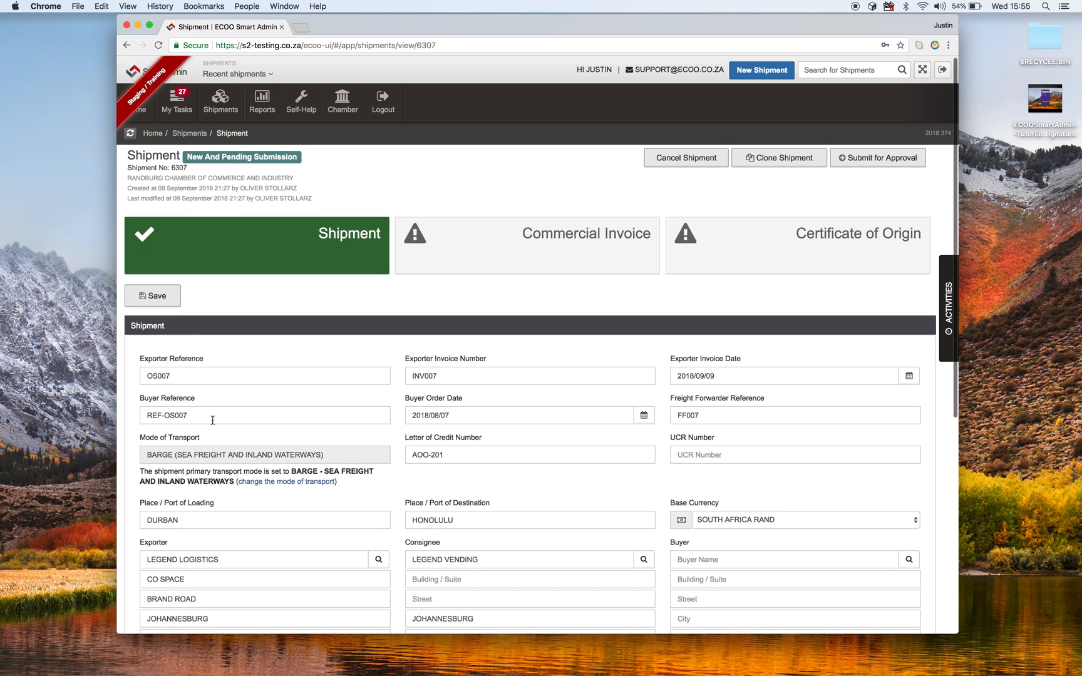
Review the shipment details and start a plain text / Excel file upload for its commercial invoice
scroll(212, 420, down, 5)
scroll(212, 420, down, 6)
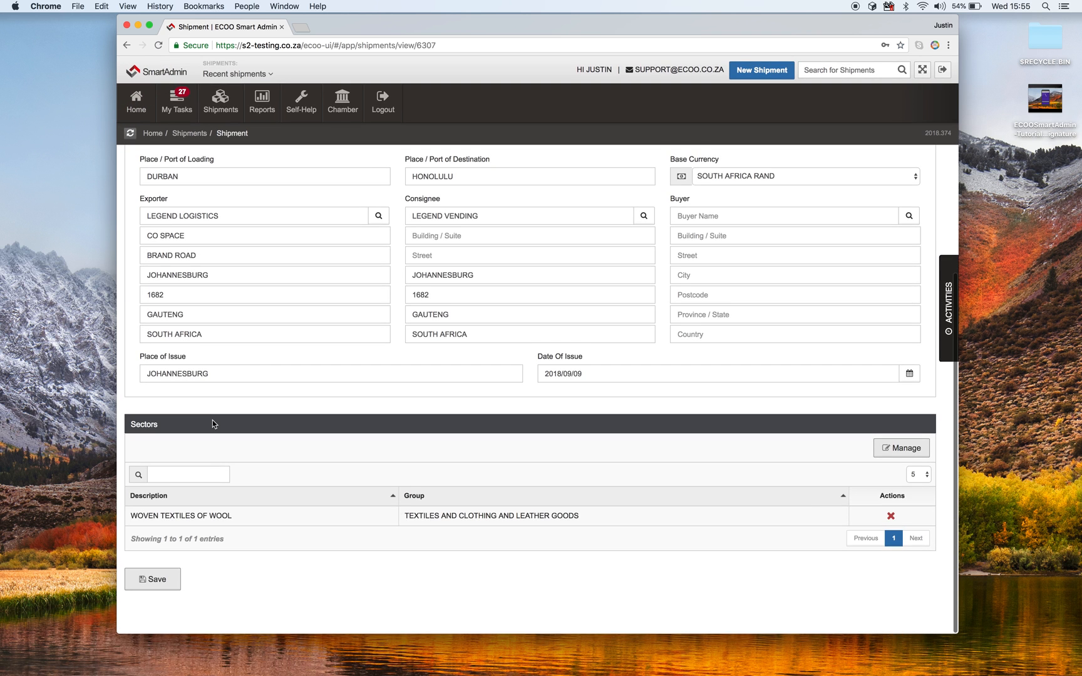
scroll(213, 424, up, 8)
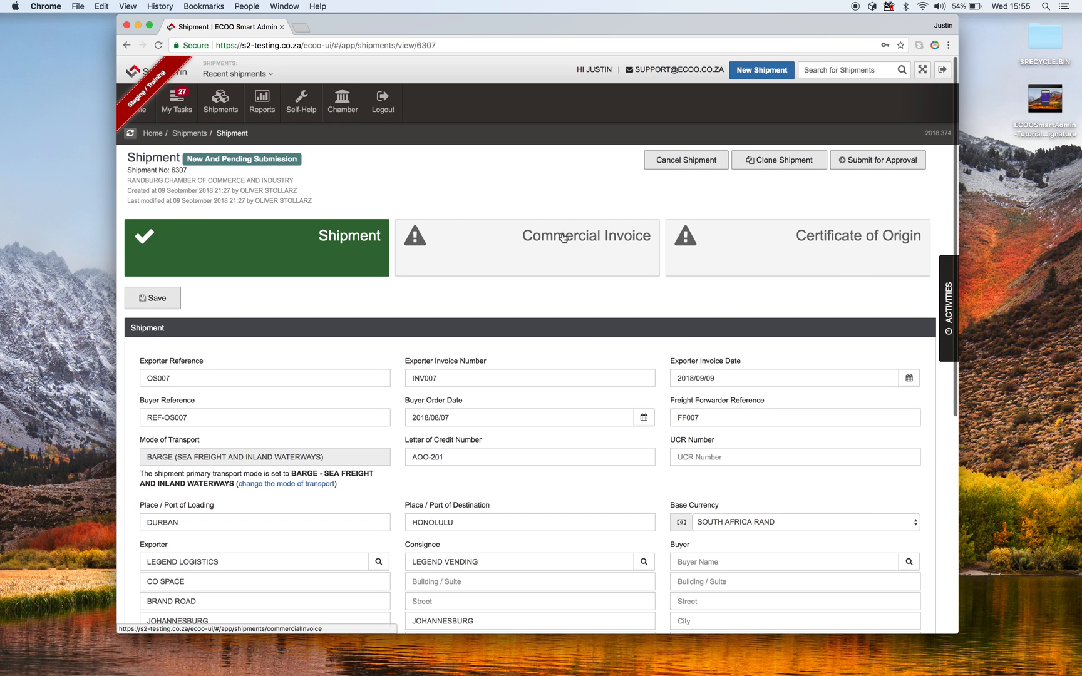
click(566, 243)
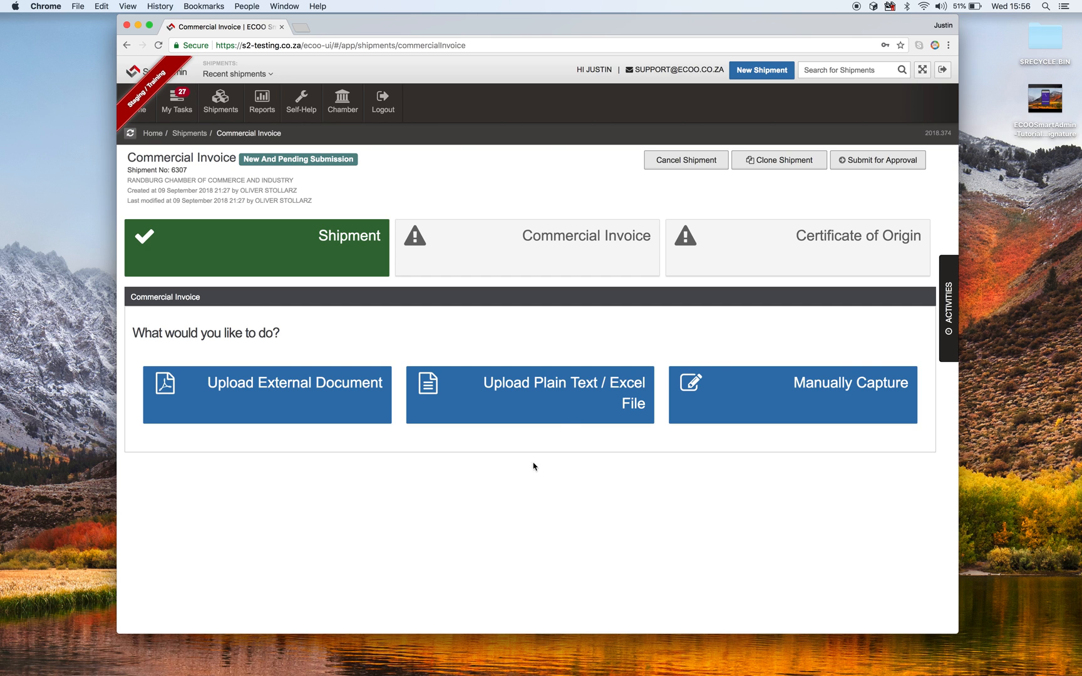
click(580, 402)
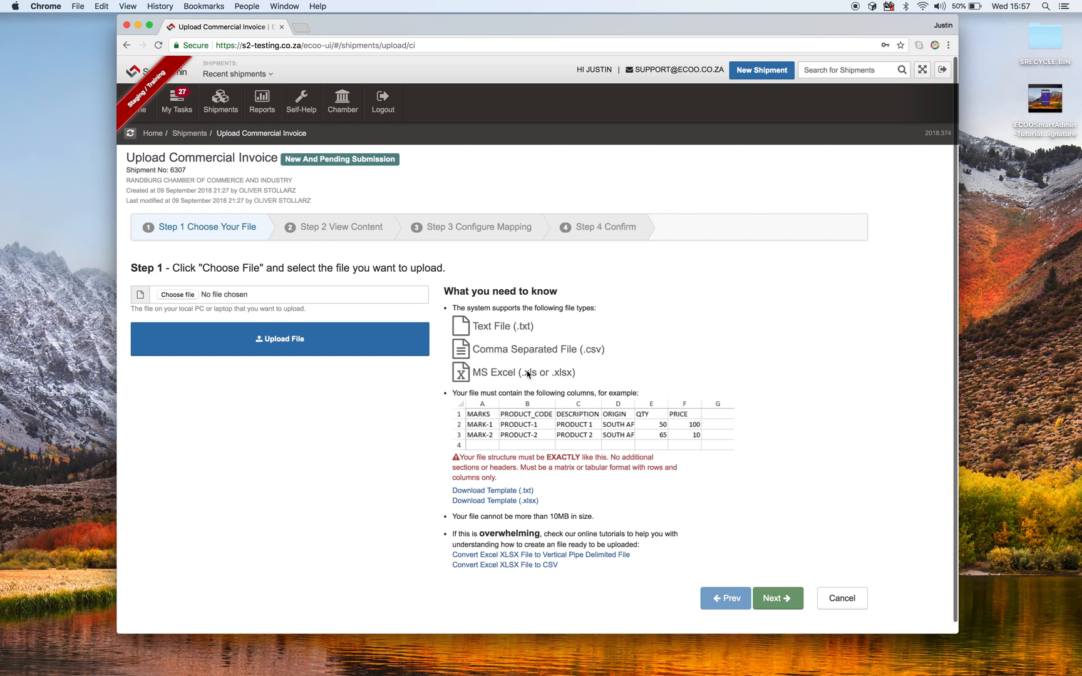
View the .txt upload template and the tutorial on converting an Excel XLSX file to a vertical pipe delimited file
scroll(528, 374, down, 1)
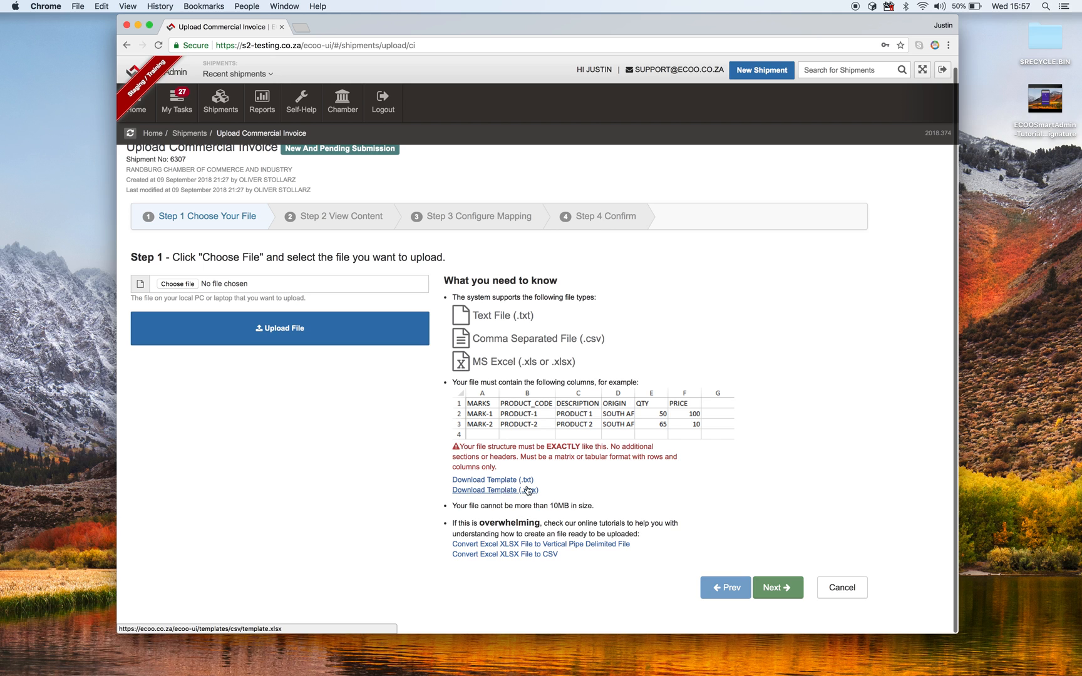
click(494, 481)
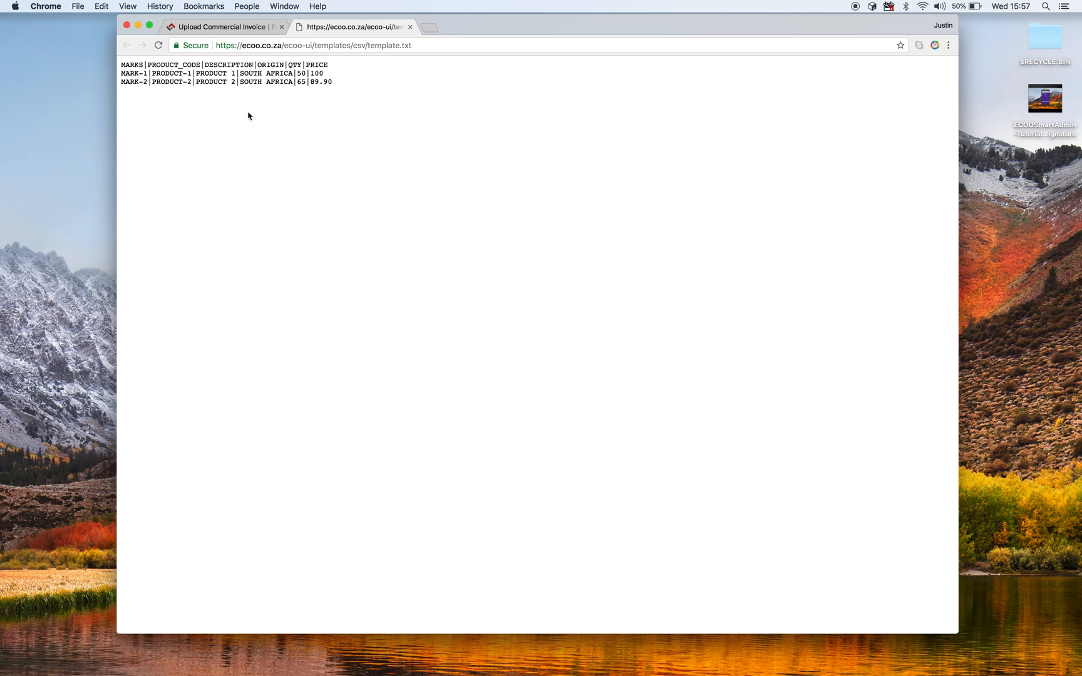
click(410, 27)
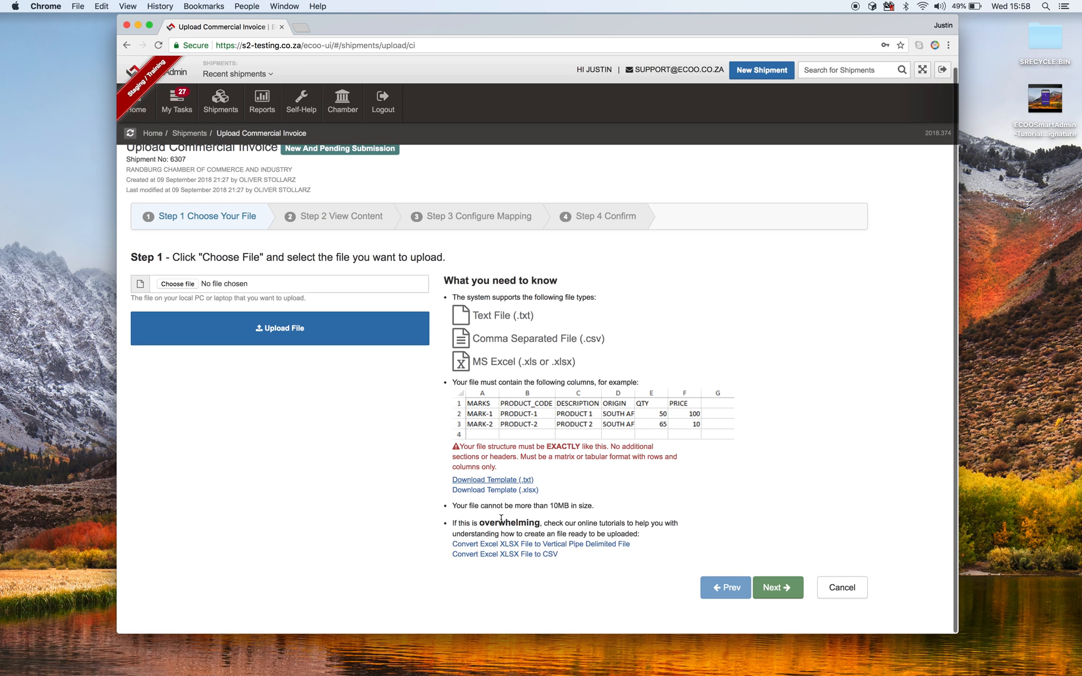
click(534, 544)
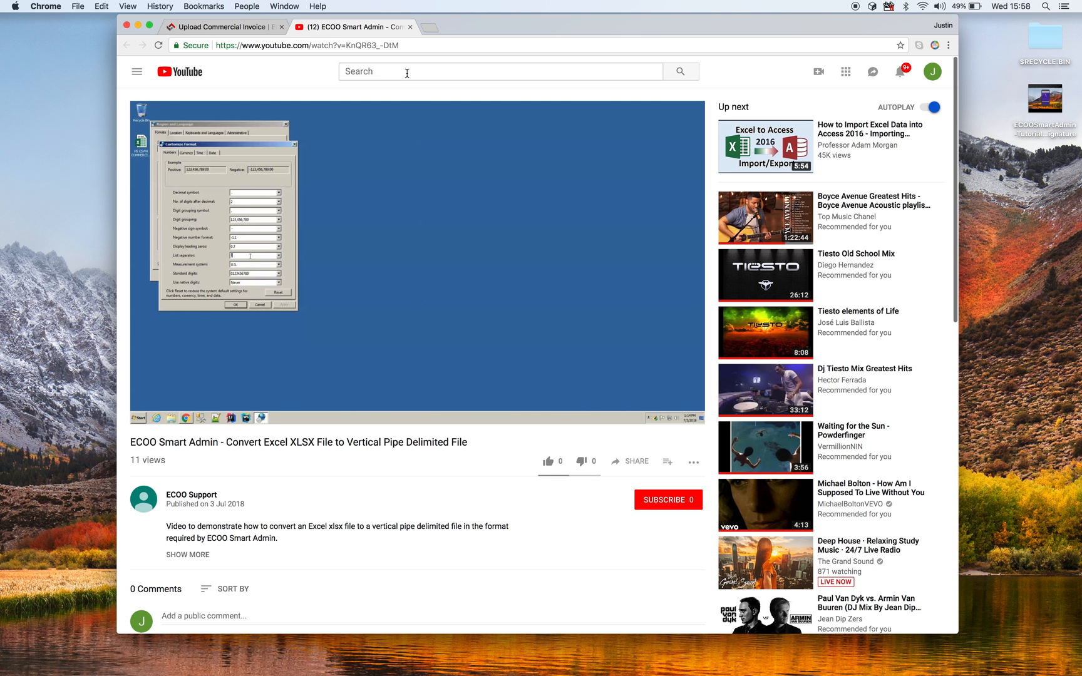
click(410, 27)
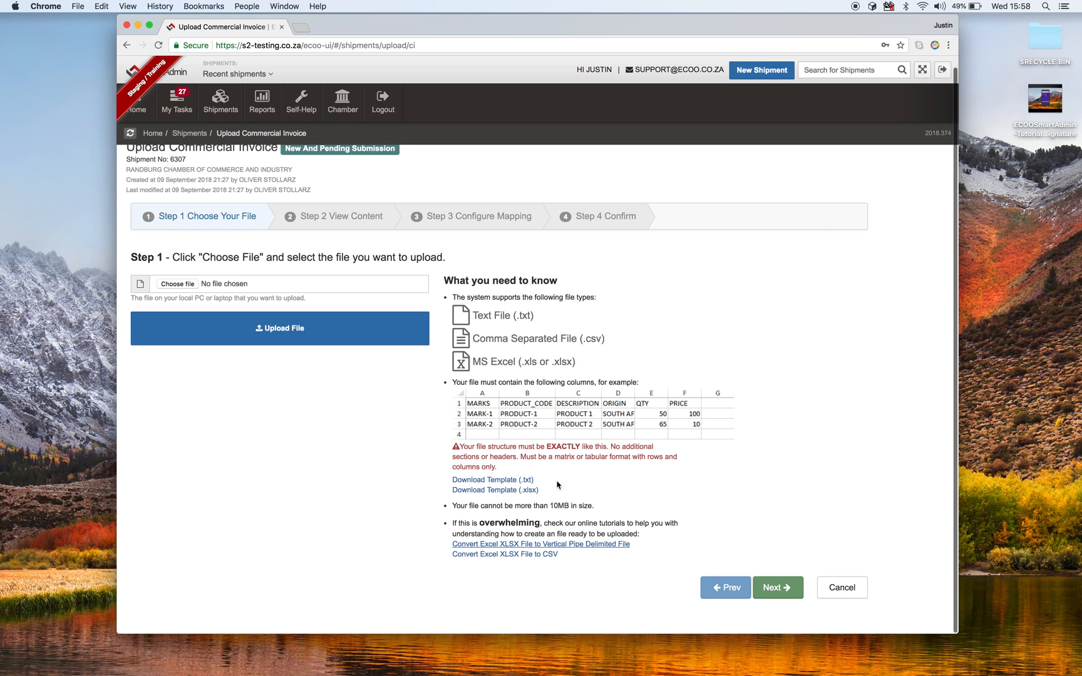
Download the .xlsx upload template, view it in Numbers and close the spreadsheet windows
click(506, 494)
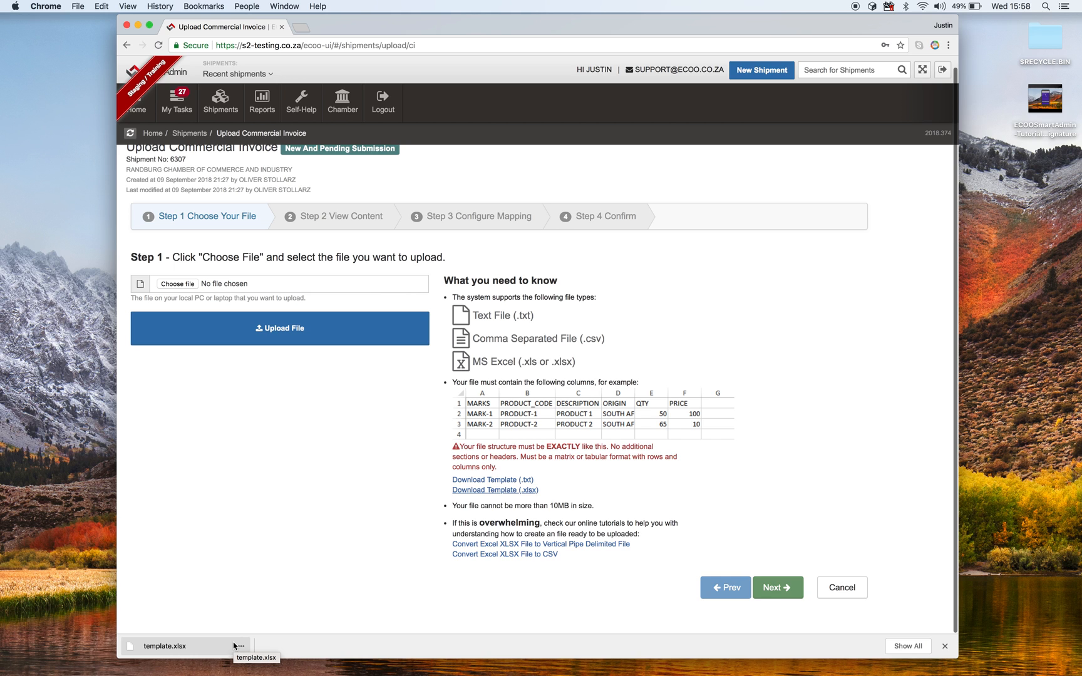
click(192, 648)
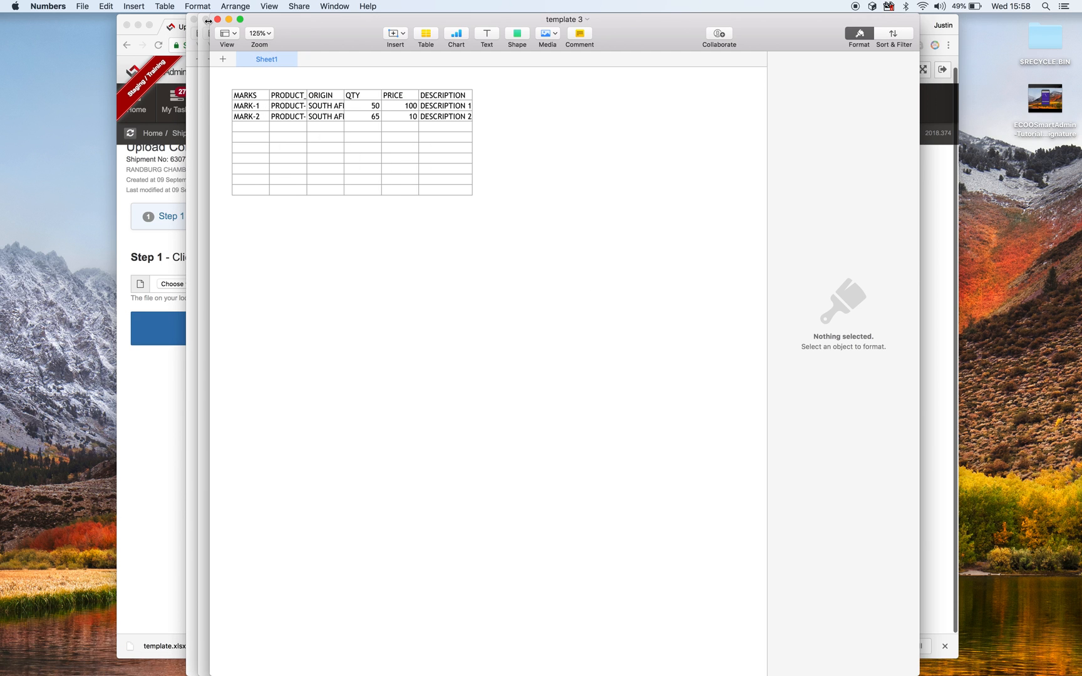
click(206, 20)
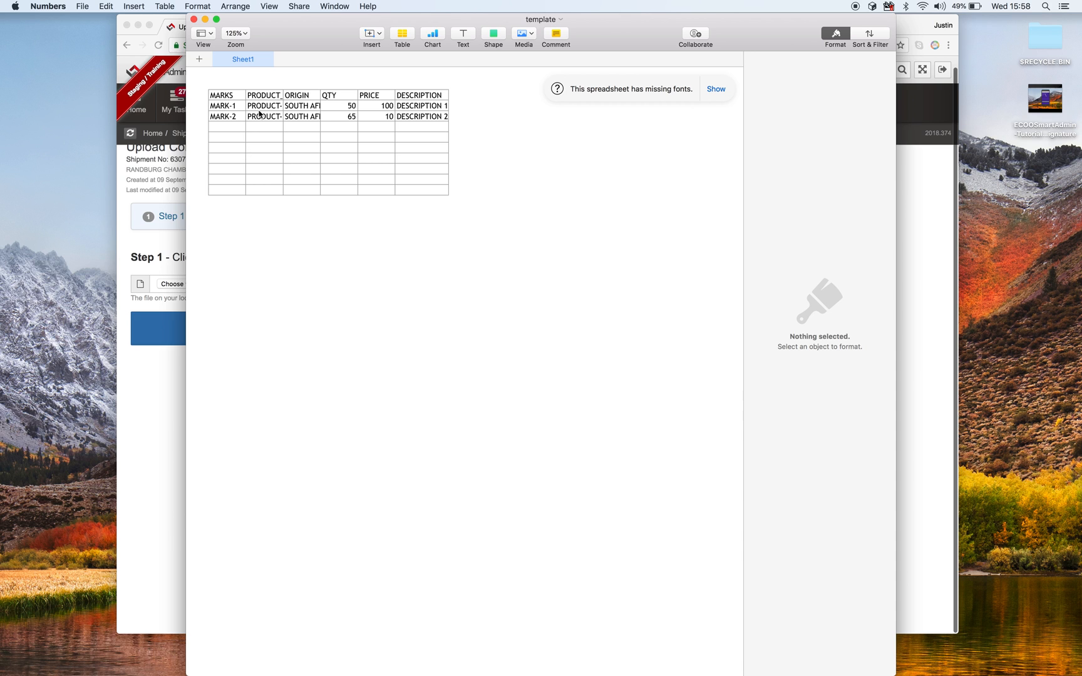
click(193, 19)
Upload template.xlsx from the Downloads folder and continue to the view of its content
click(186, 287)
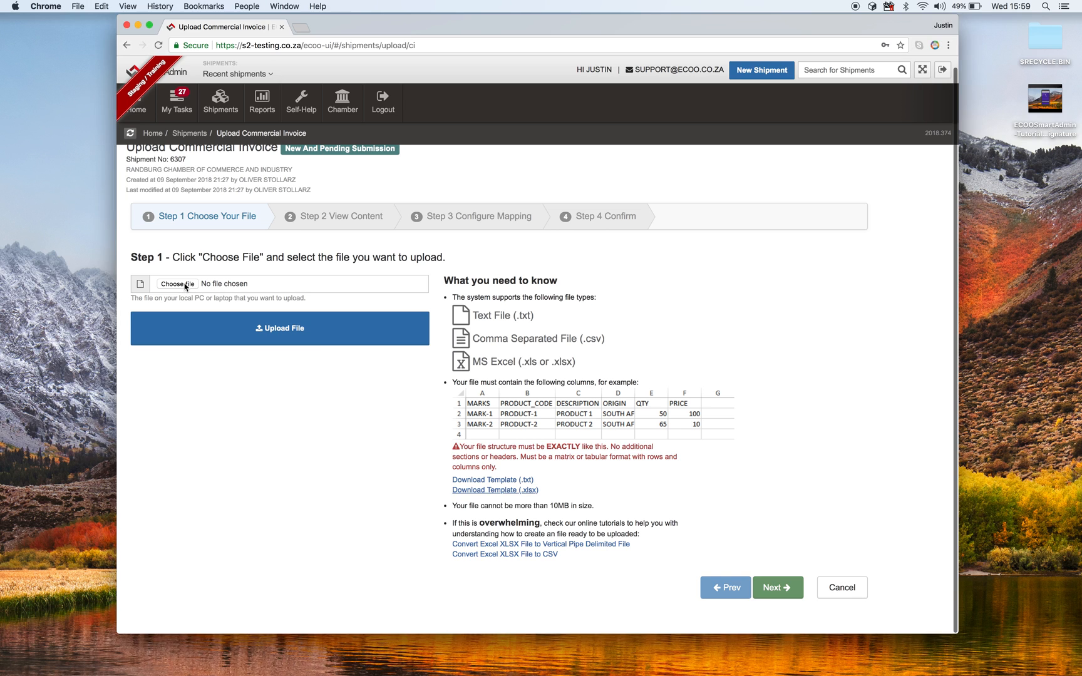
click(185, 286)
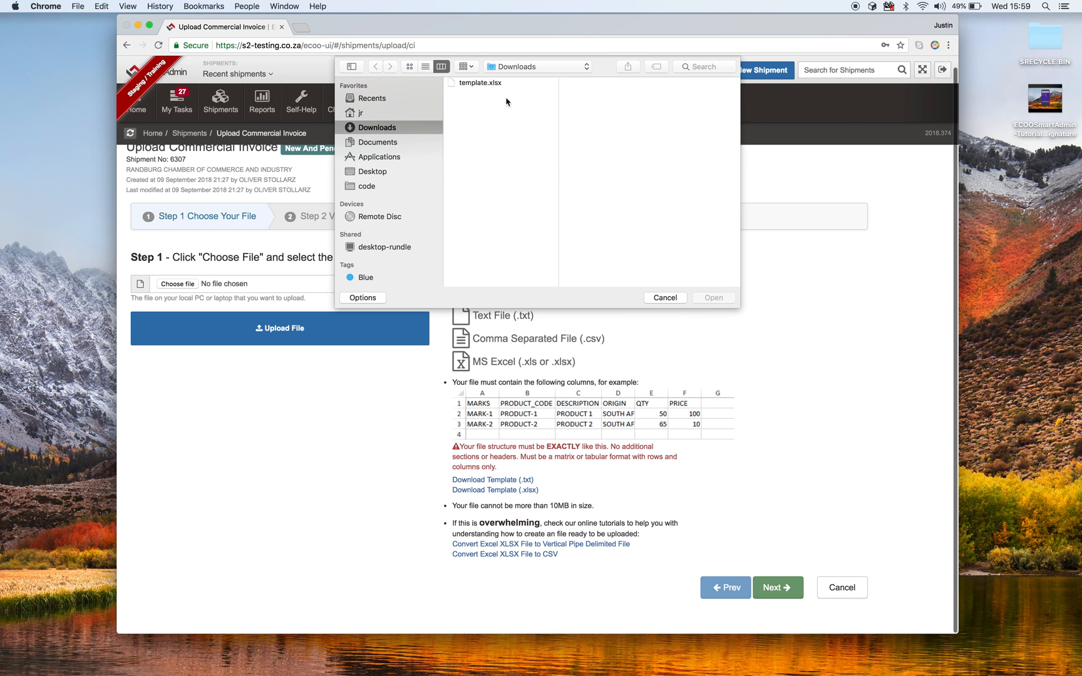
double_click(477, 85)
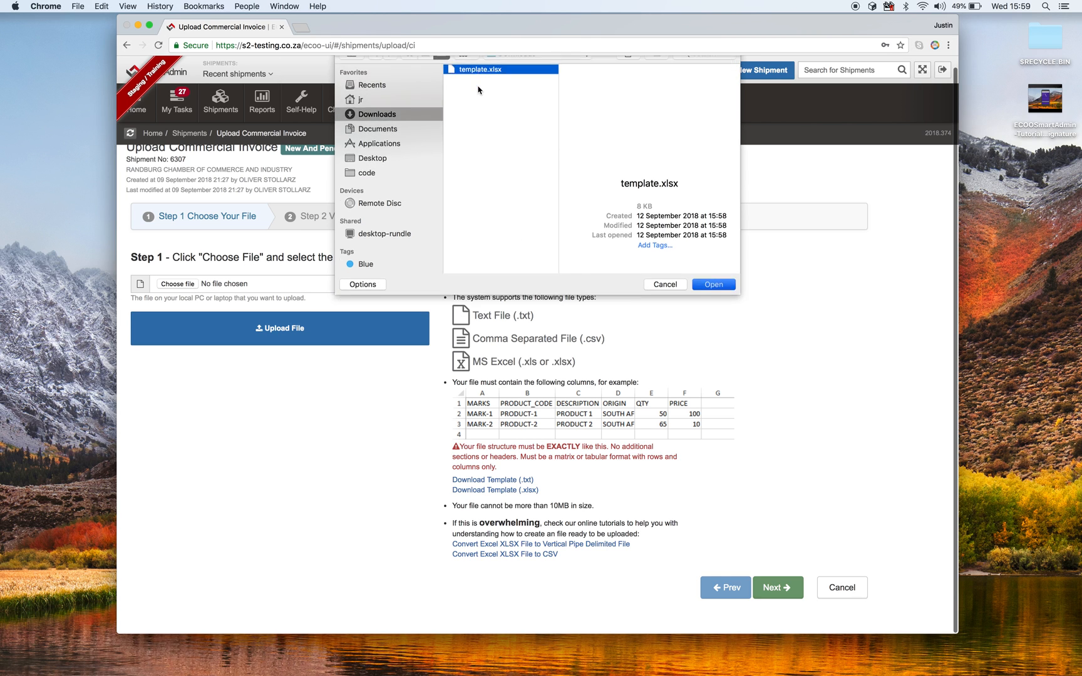
click(297, 338)
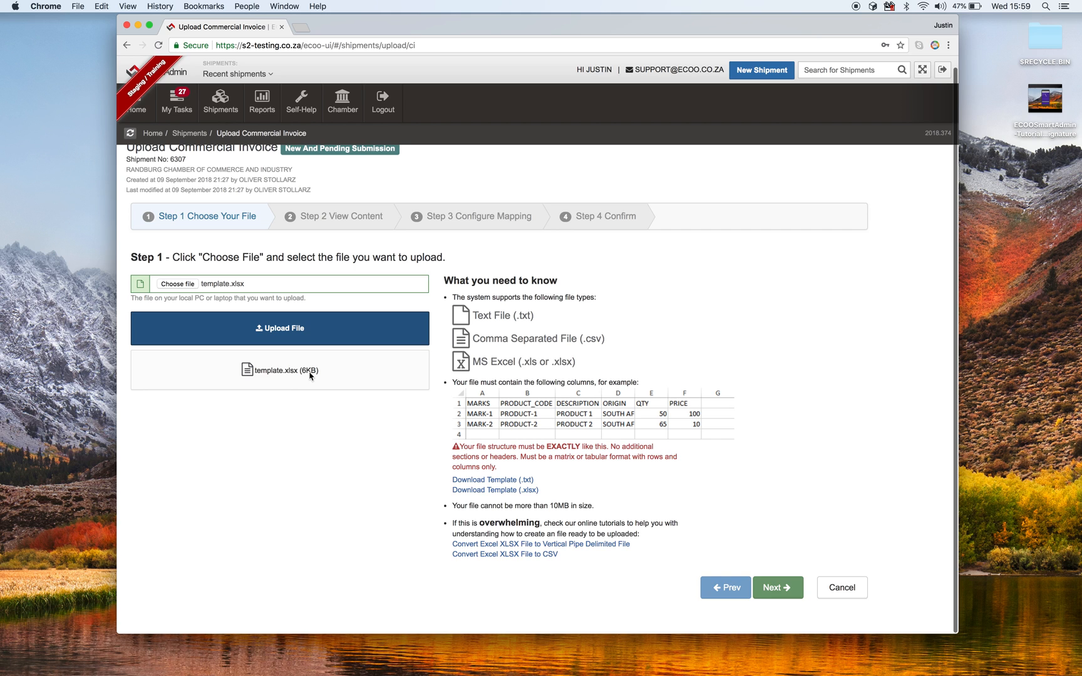
click(773, 592)
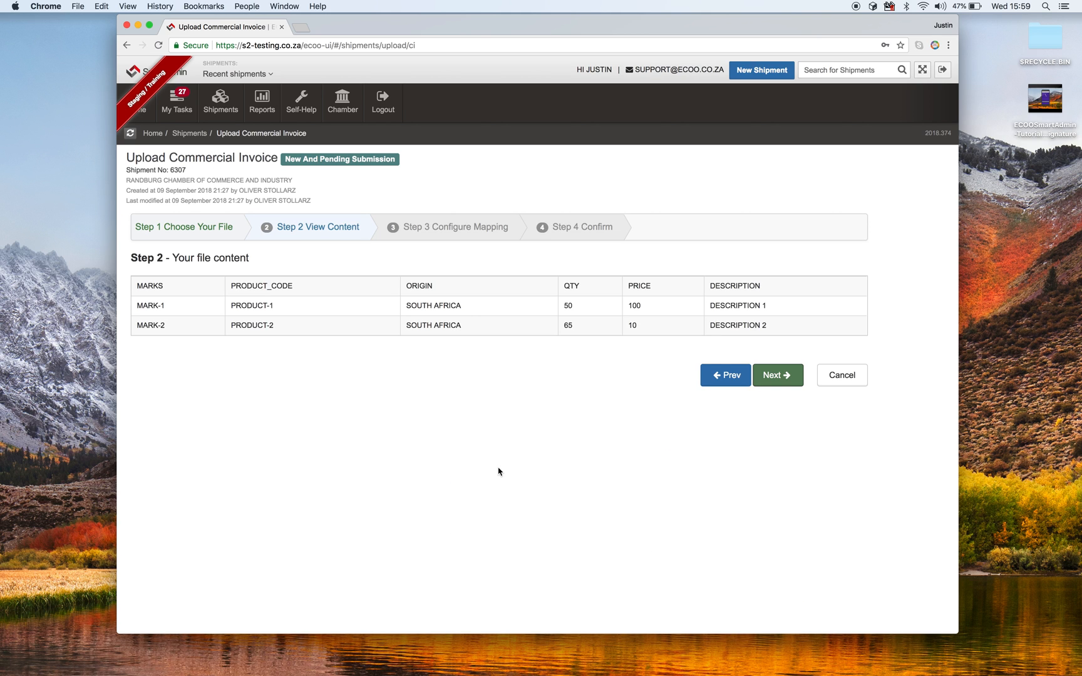
Continue to the mapping configuration and start a new mapping named SYSTEM-A
click(786, 378)
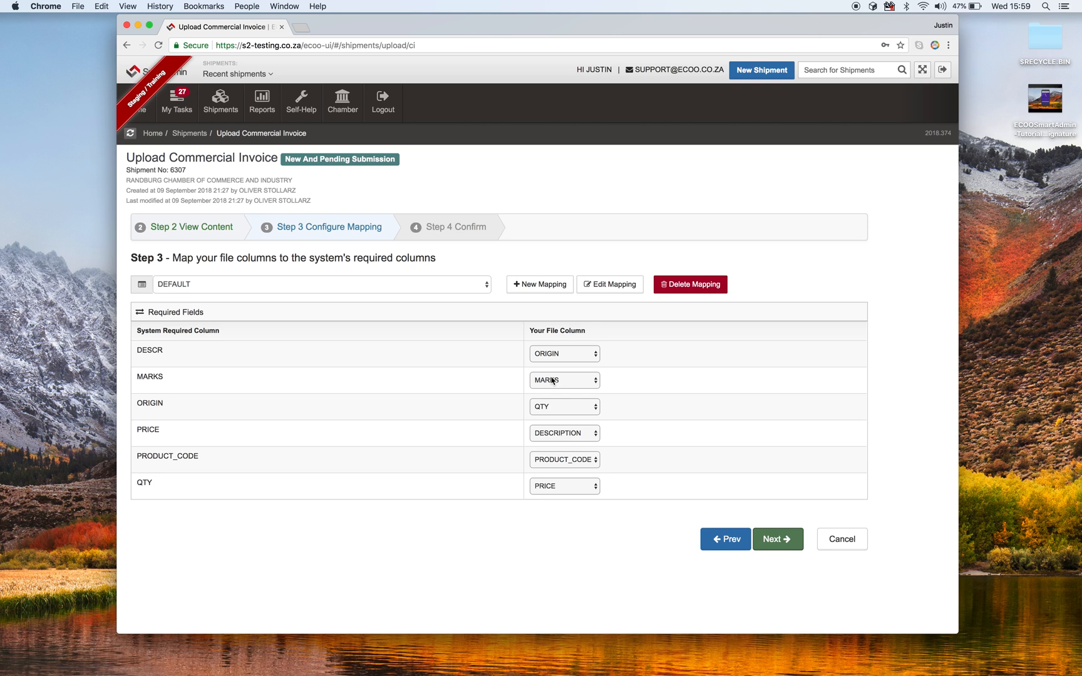
click(541, 285)
click(445, 153)
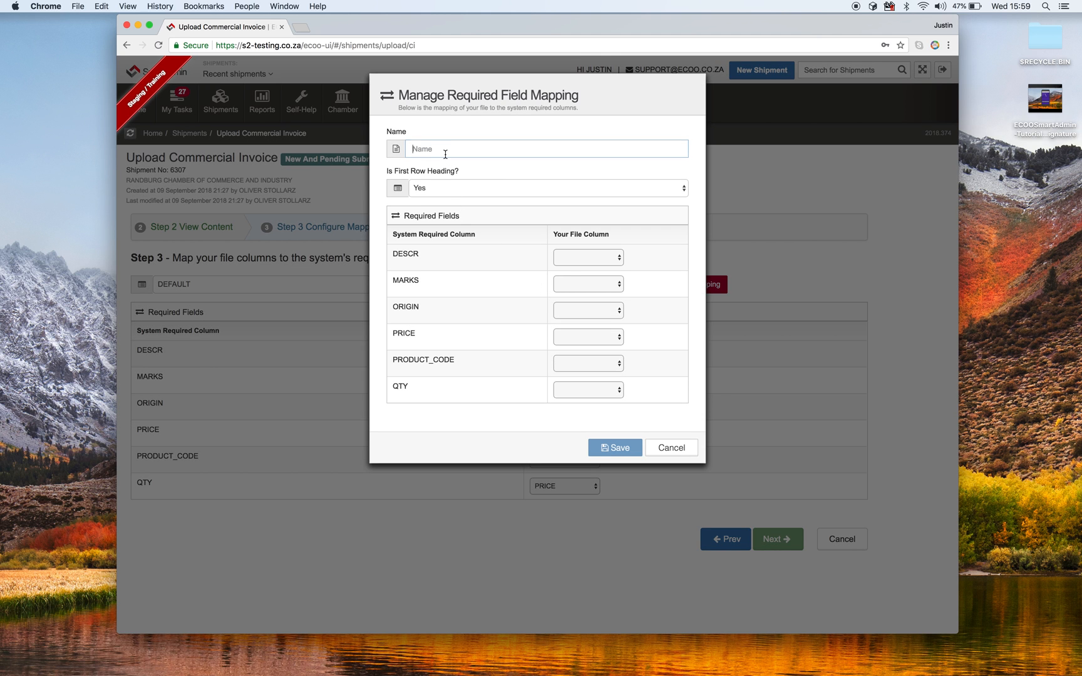
text(SYSTEM-A)
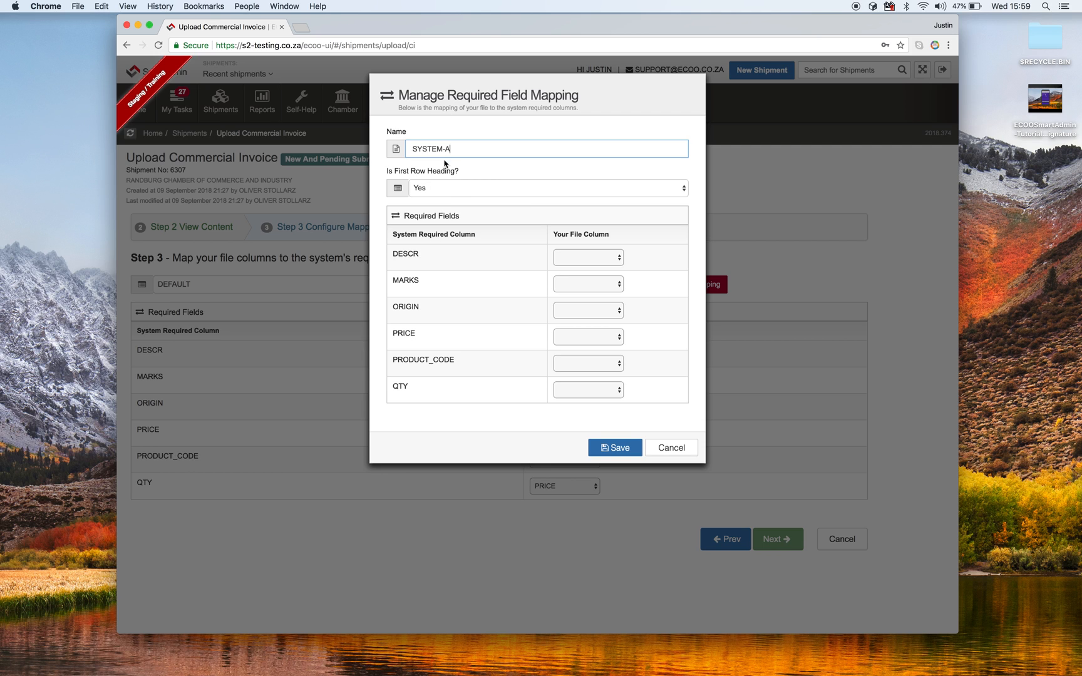
Map the required columns DESCR, MARKS and ORIGIN to the file columns DESCRIPTION, MARKS and ORIGIN
click(570, 263)
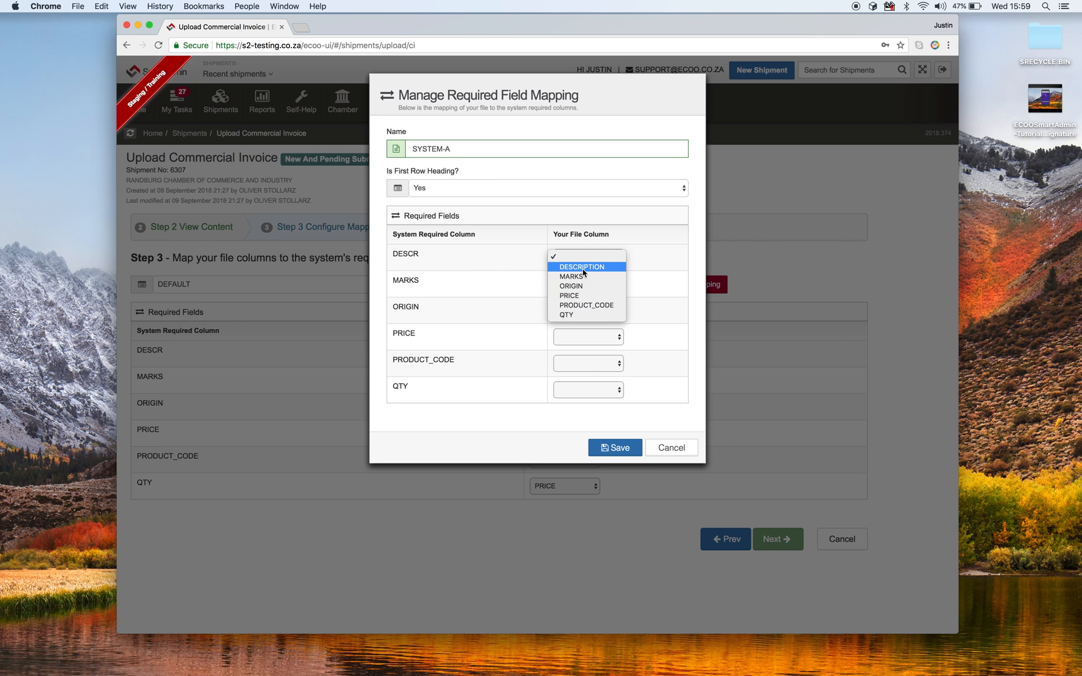
click(583, 267)
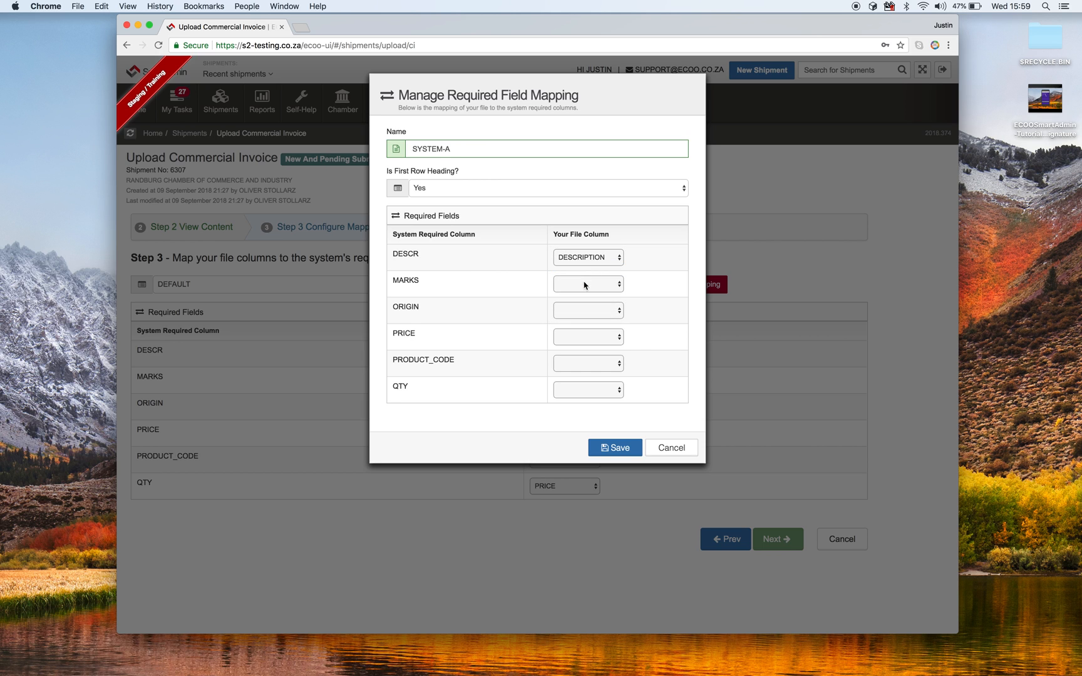
click(586, 287)
click(585, 304)
click(584, 316)
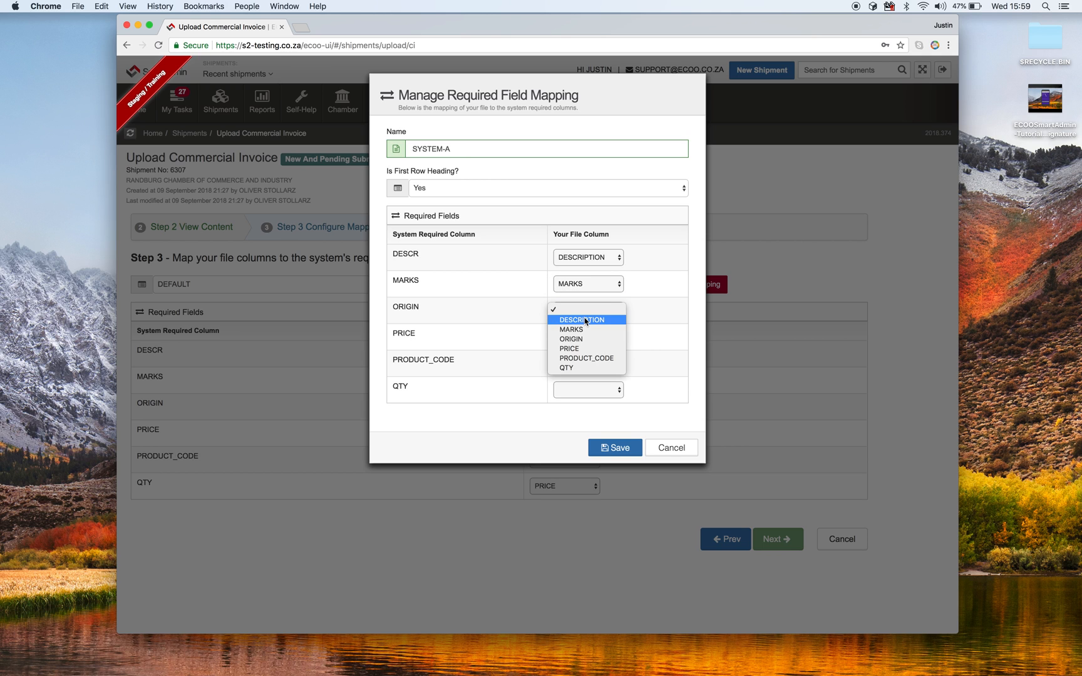
click(578, 340)
Map the required columns PRICE, PRODUCT_CODE and QTY to the file columns of the same names and save the mapping
click(583, 337)
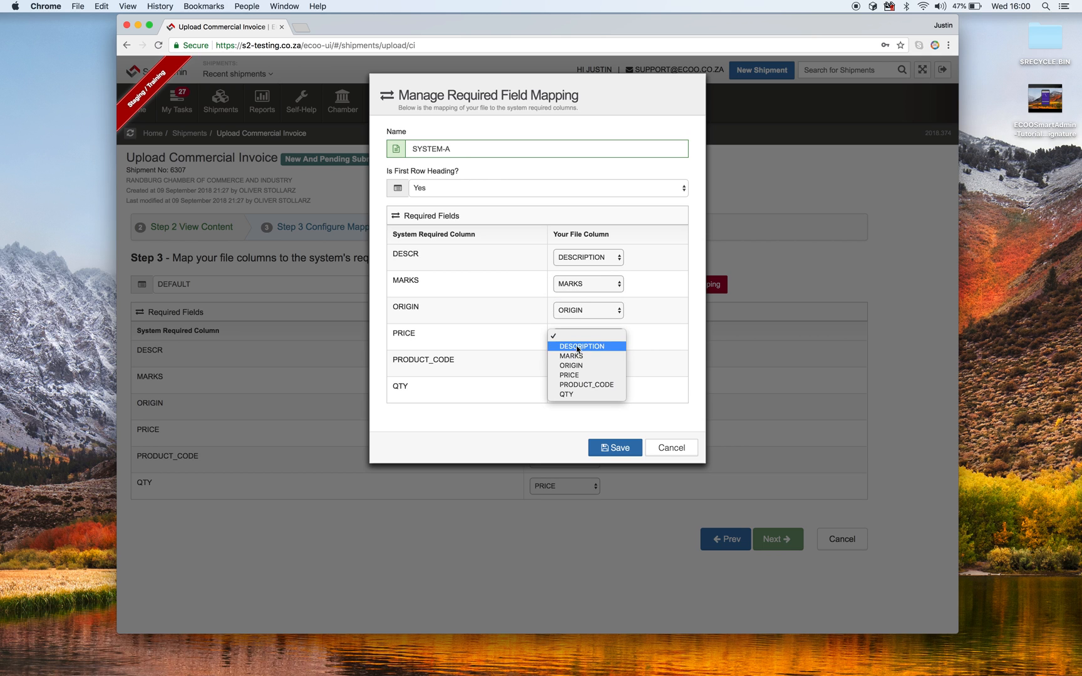
click(579, 375)
click(586, 363)
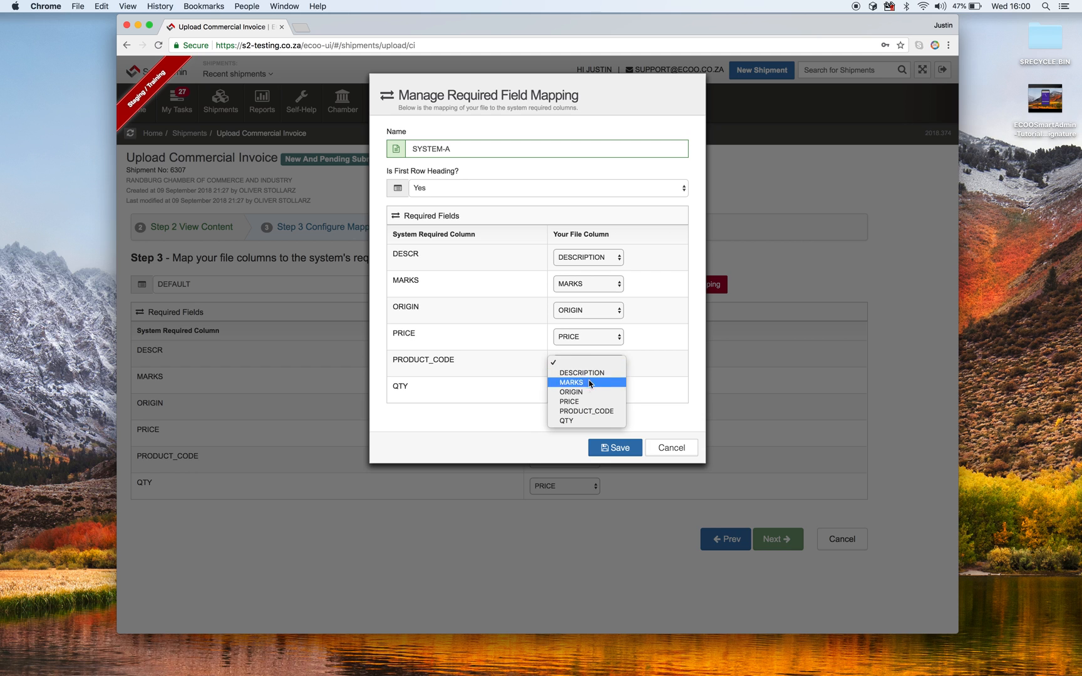
click(587, 411)
click(589, 390)
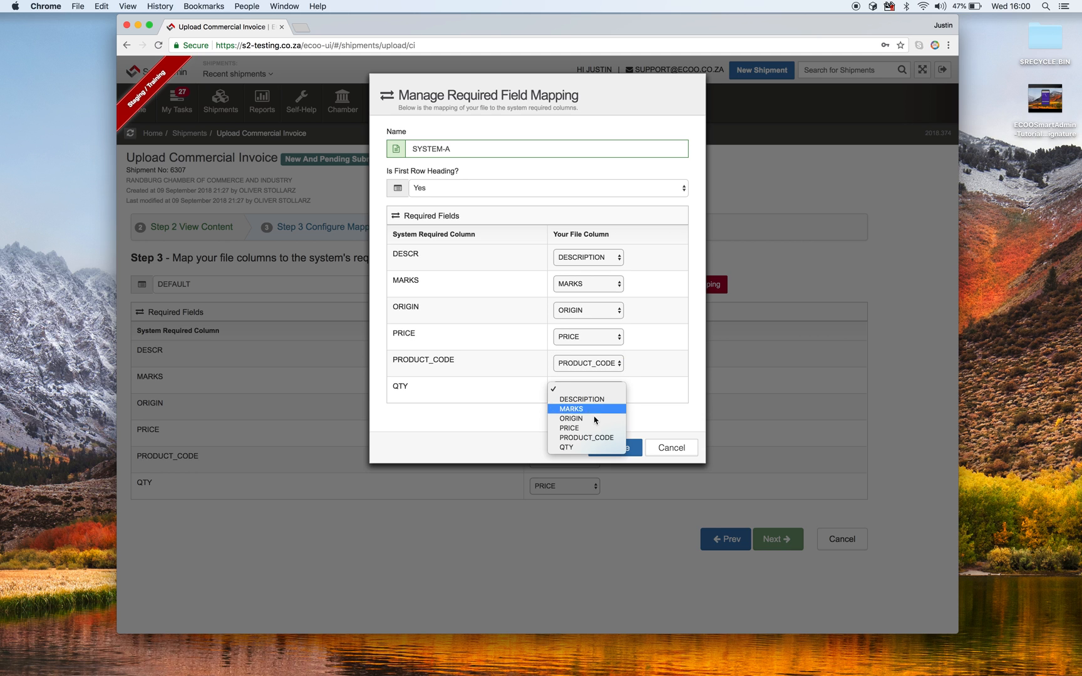
click(587, 449)
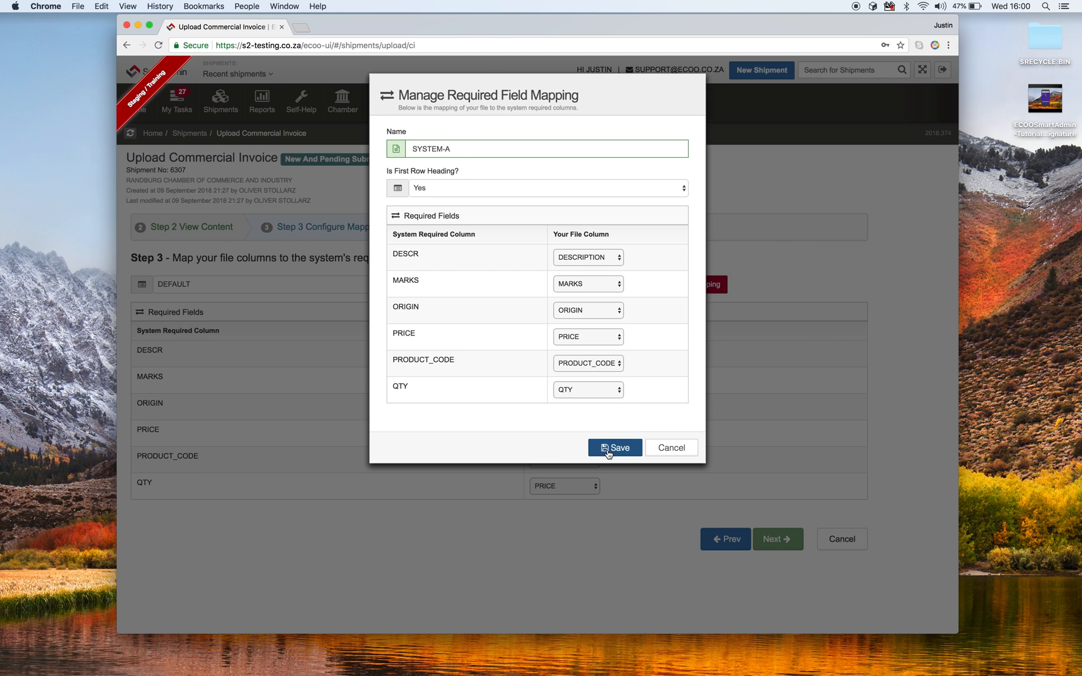
click(603, 447)
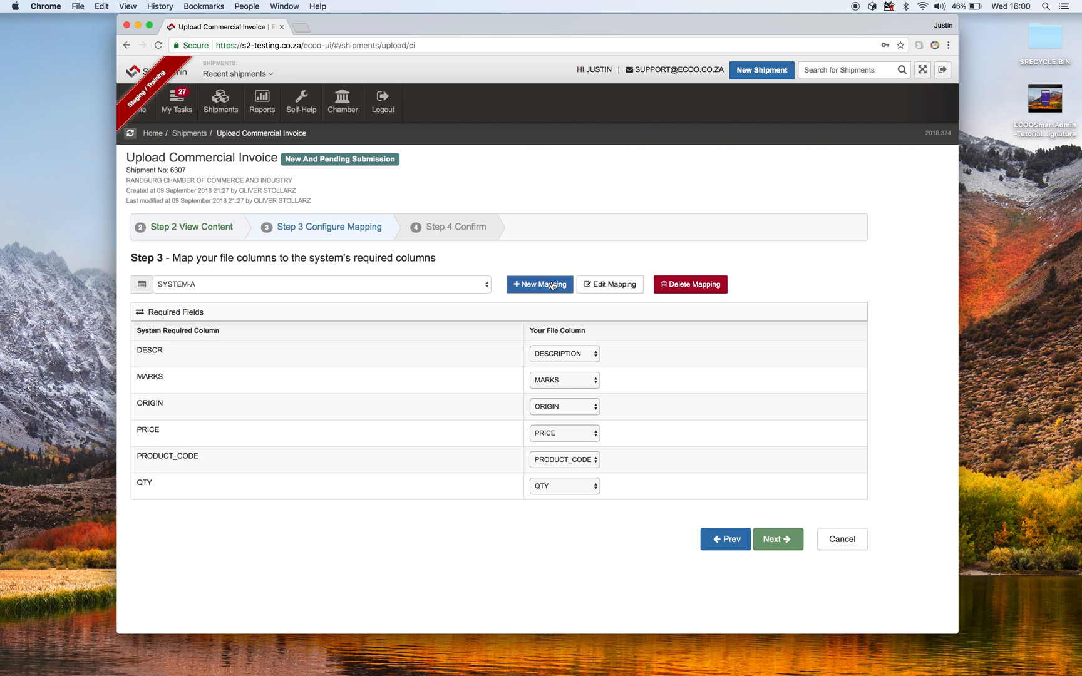
Choose the SYSTEM-A mapping for the file and continue to the confirmation preview
click(425, 288)
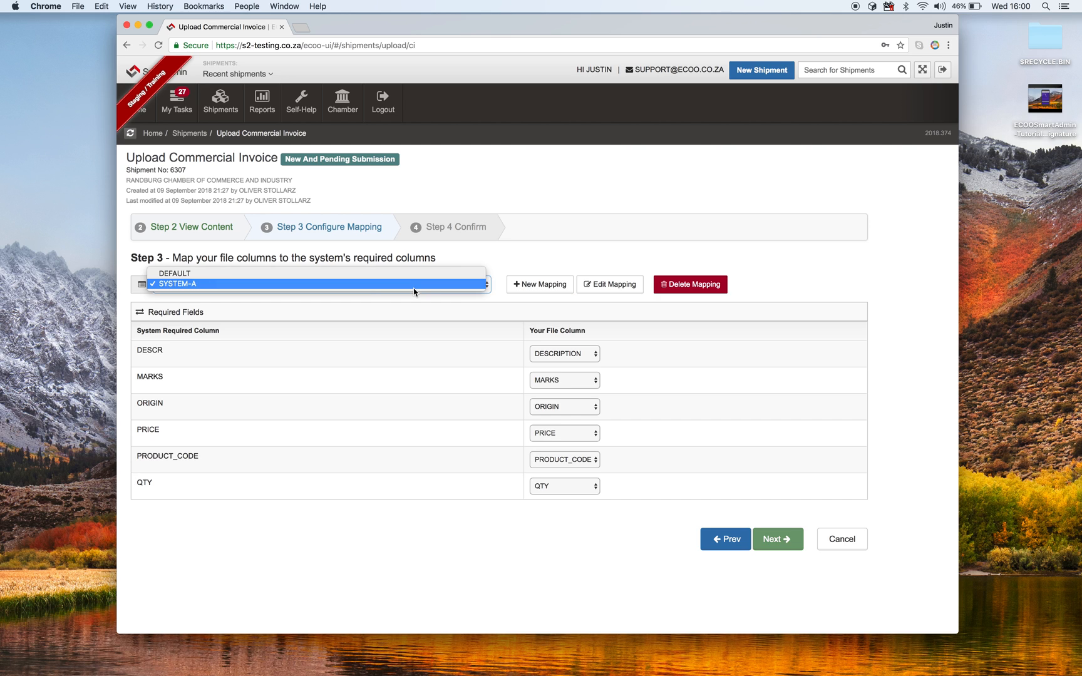
click(226, 285)
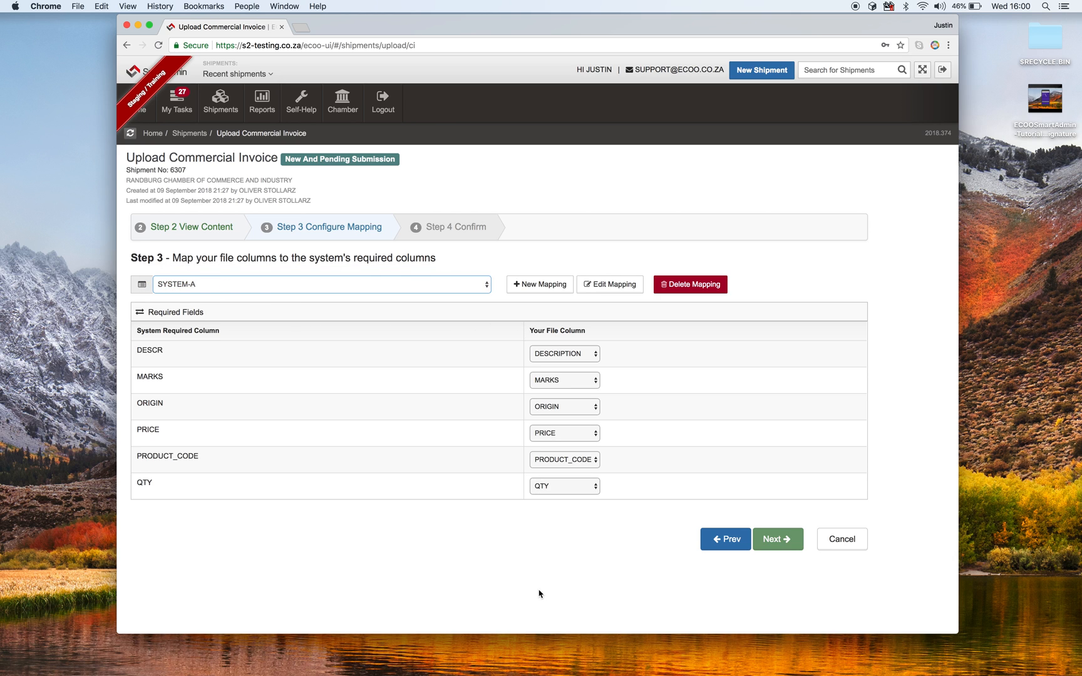
click(789, 552)
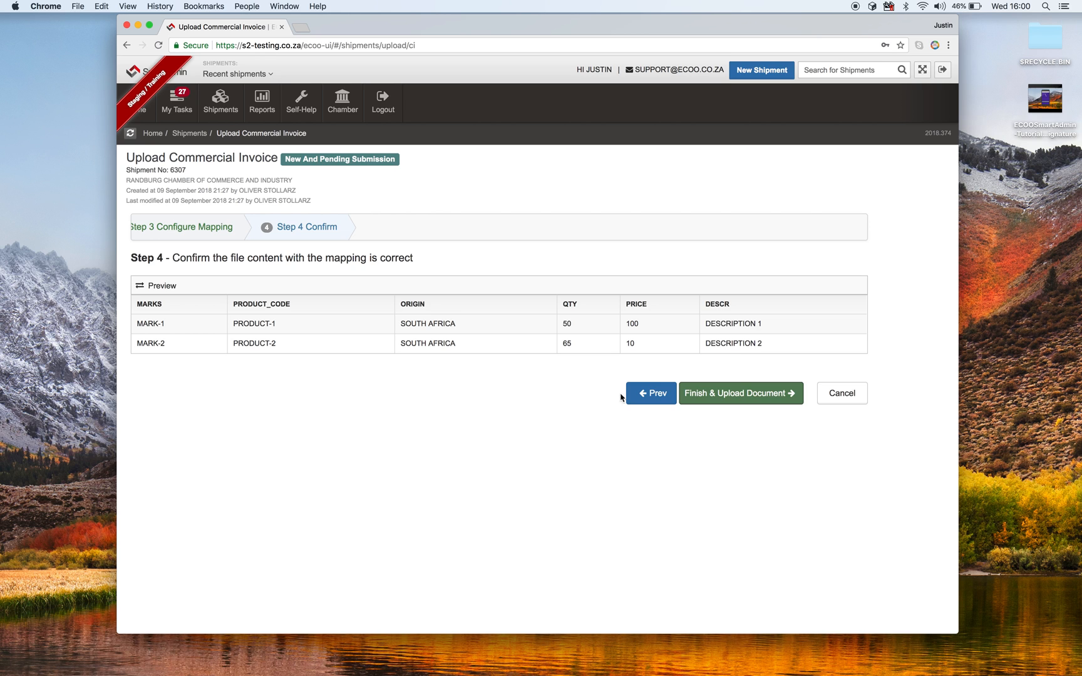
Return to the mapping configuration, map QTY to DESCRIPTION and DESCR to PRODUCT_CODE, and preview the result
click(639, 394)
click(565, 484)
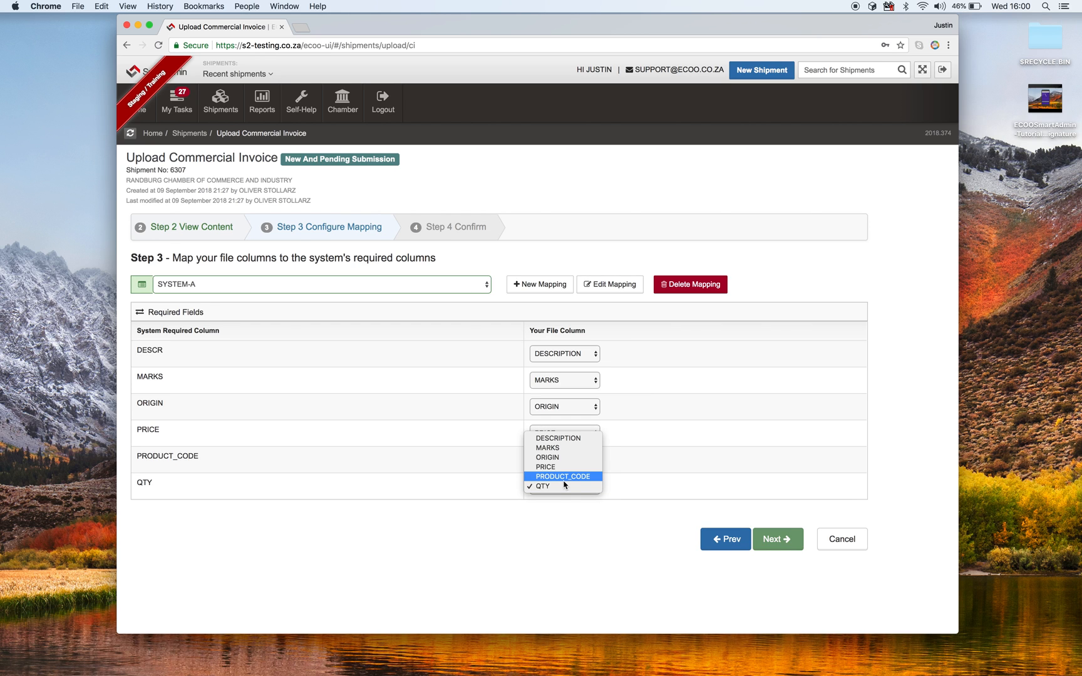
click(574, 445)
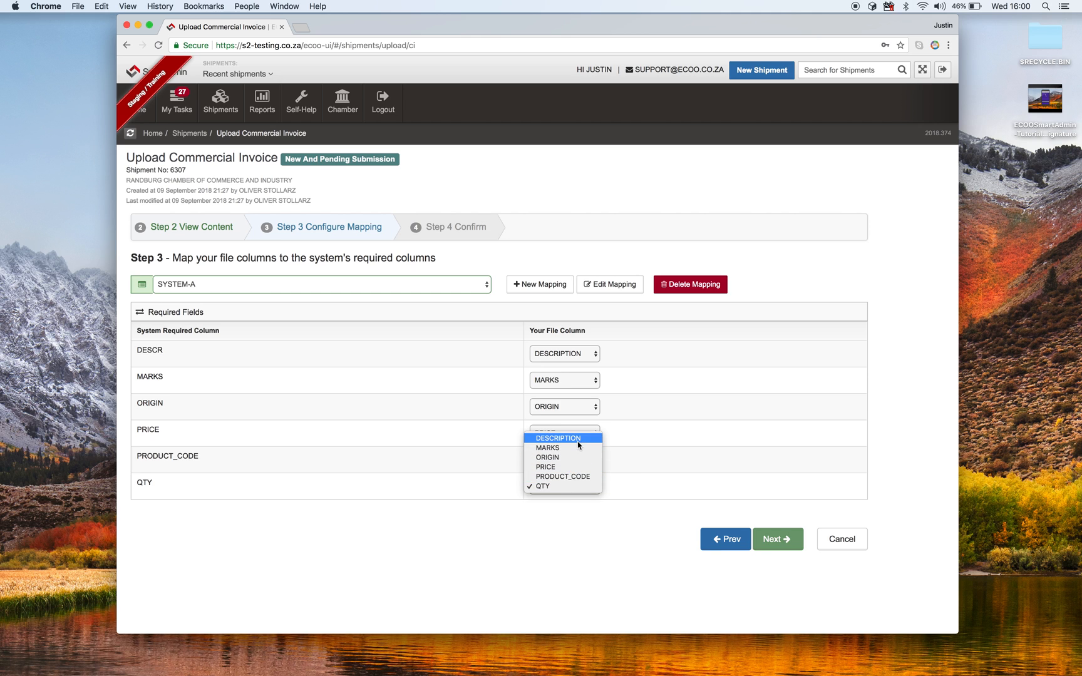
click(590, 353)
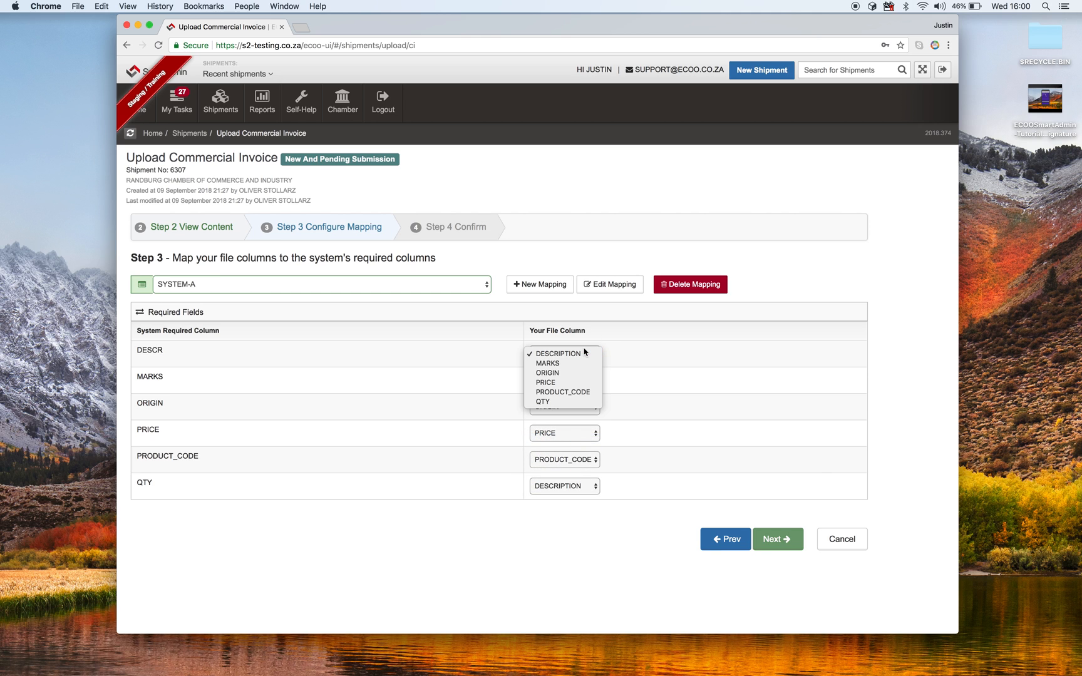
click(565, 393)
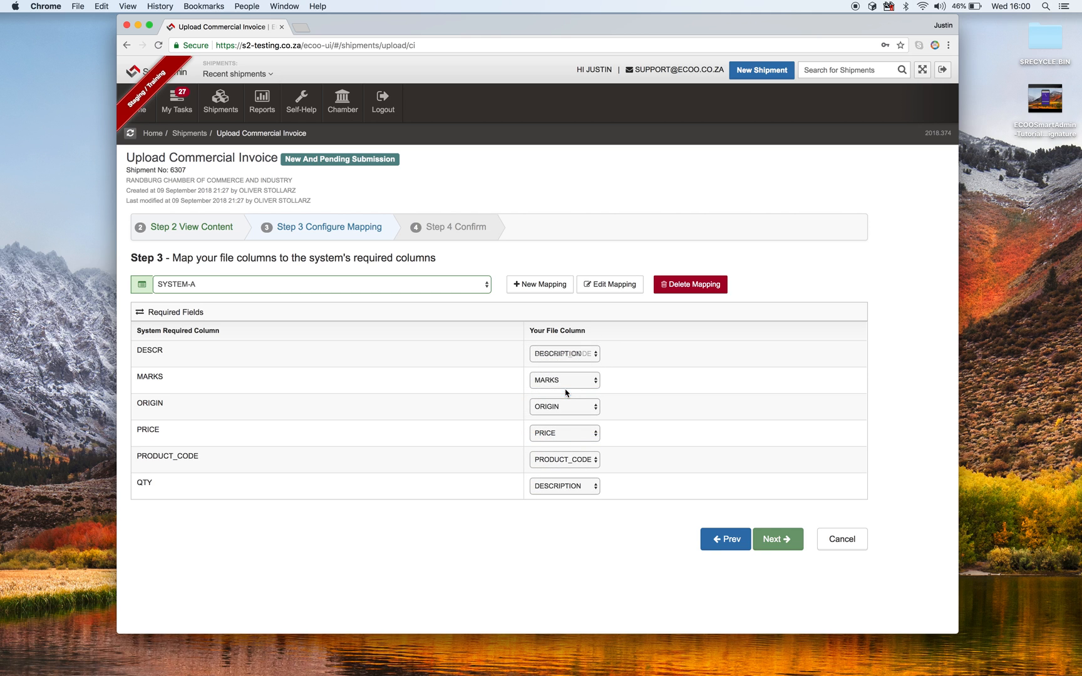
click(779, 538)
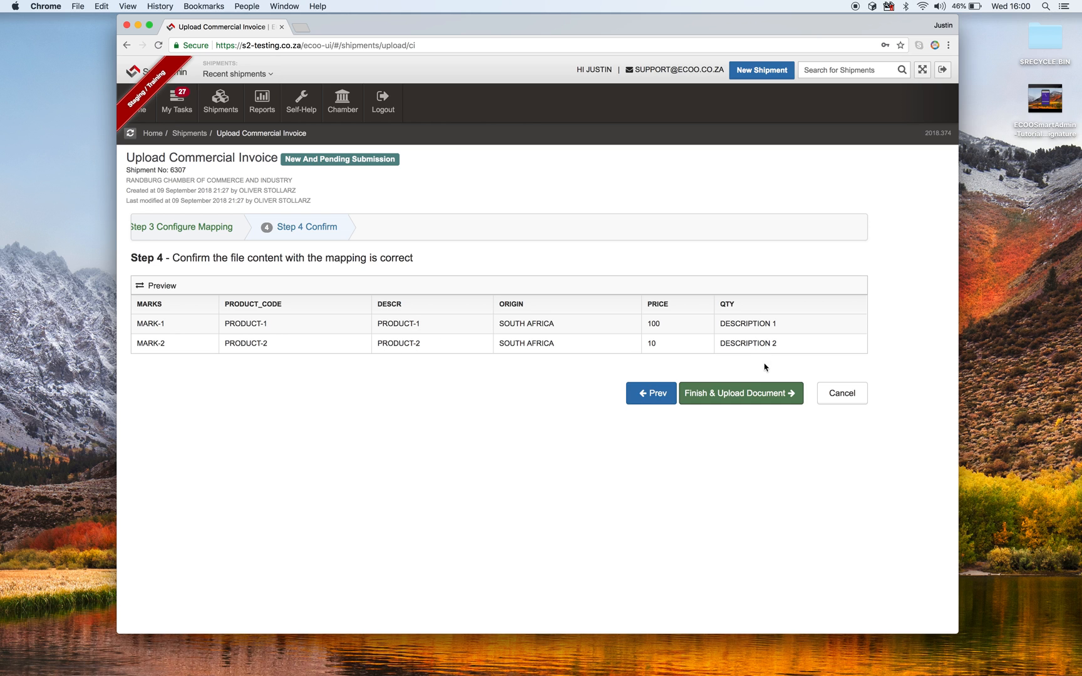
Go back to the mapping, set DESCR to DESCRIPTION and QTY to QTY, and continue to the confirmation preview
click(666, 396)
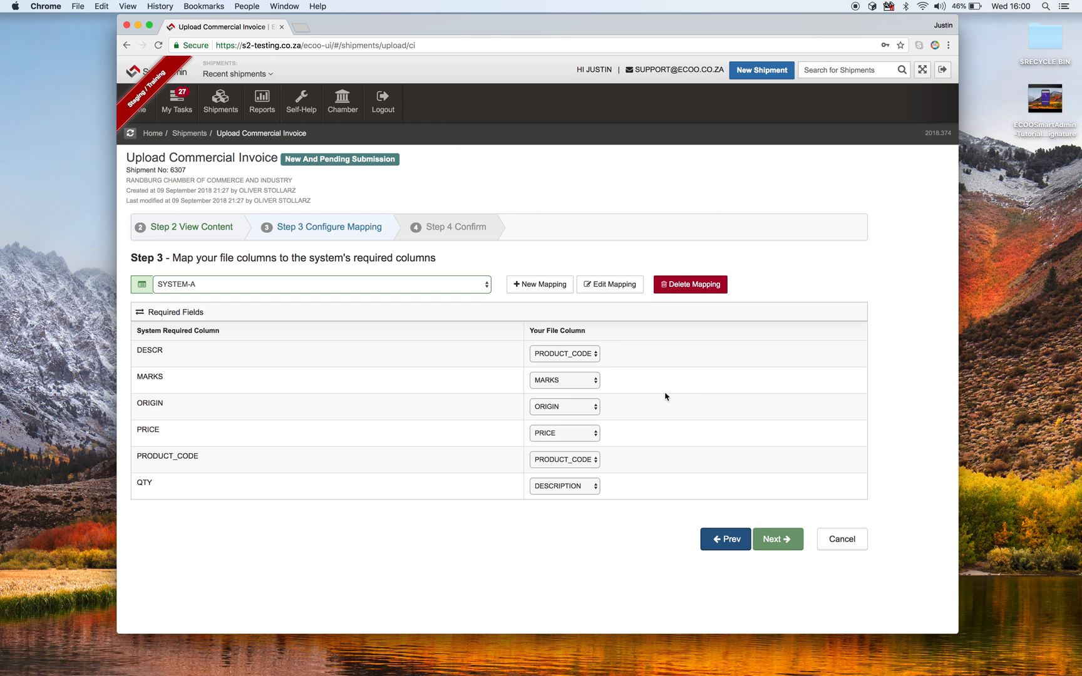
click(588, 360)
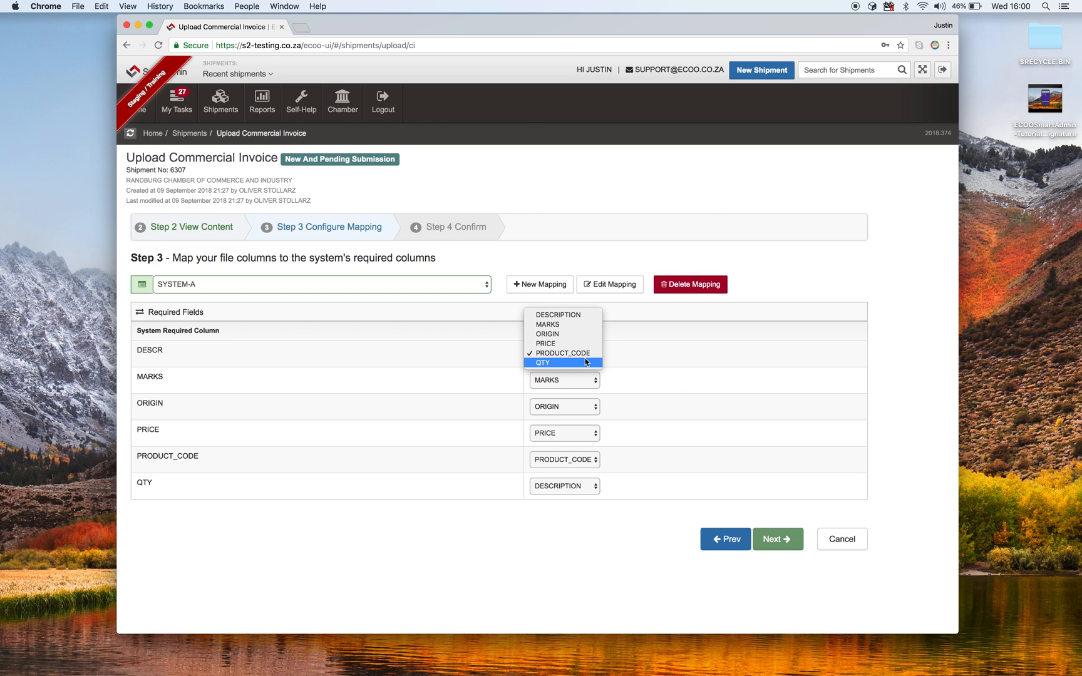
click(557, 314)
click(557, 485)
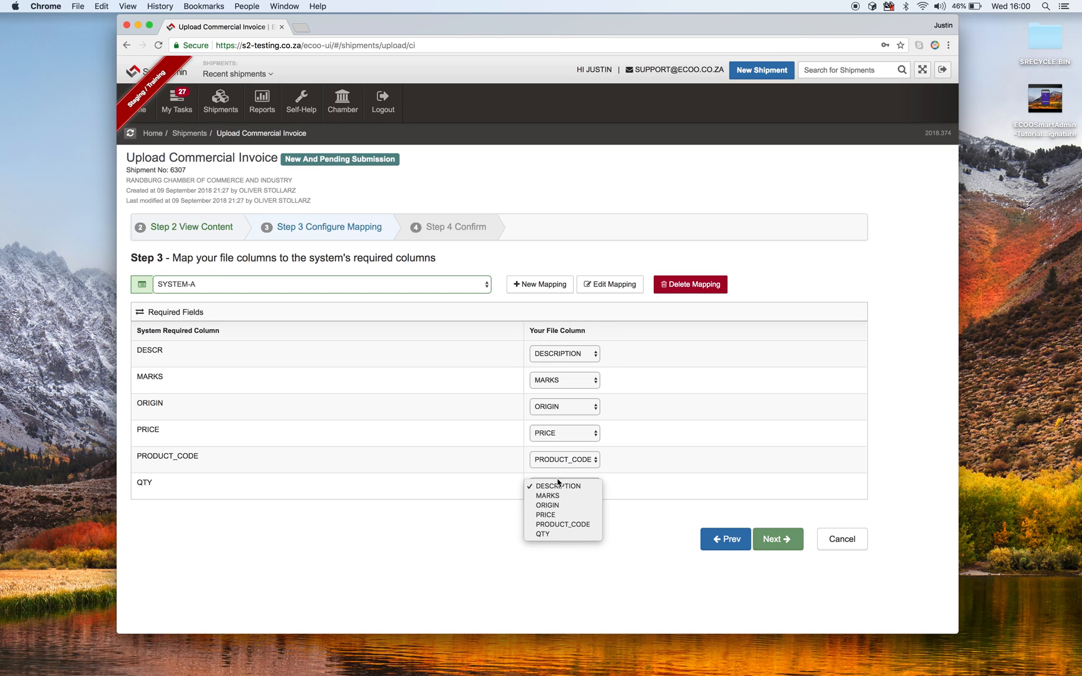
click(557, 535)
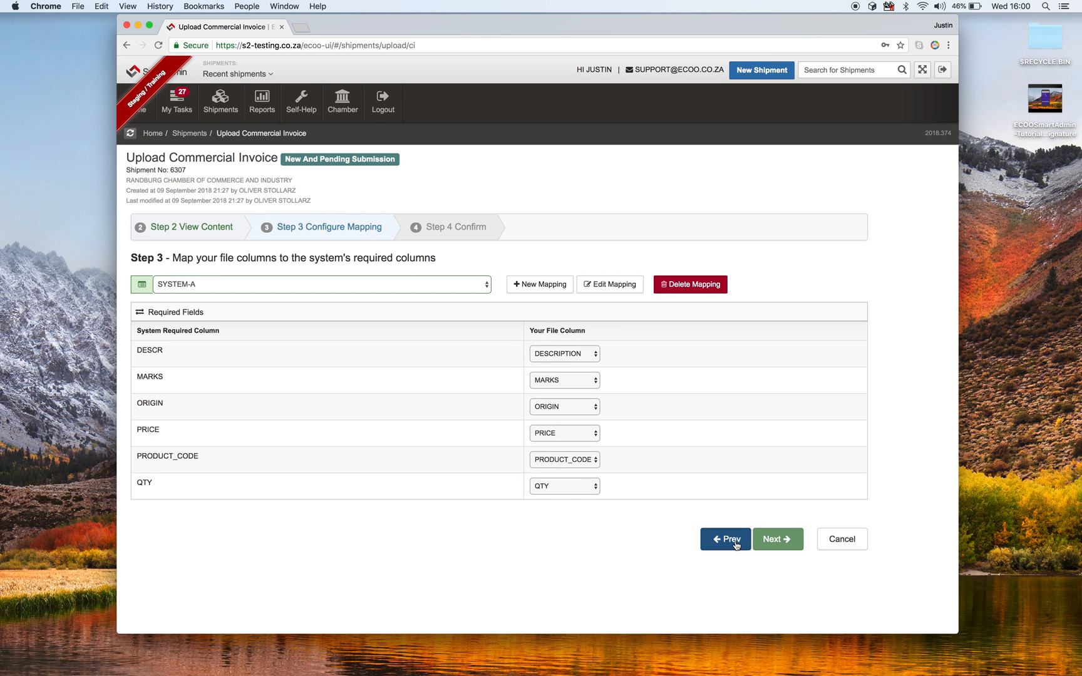
click(774, 542)
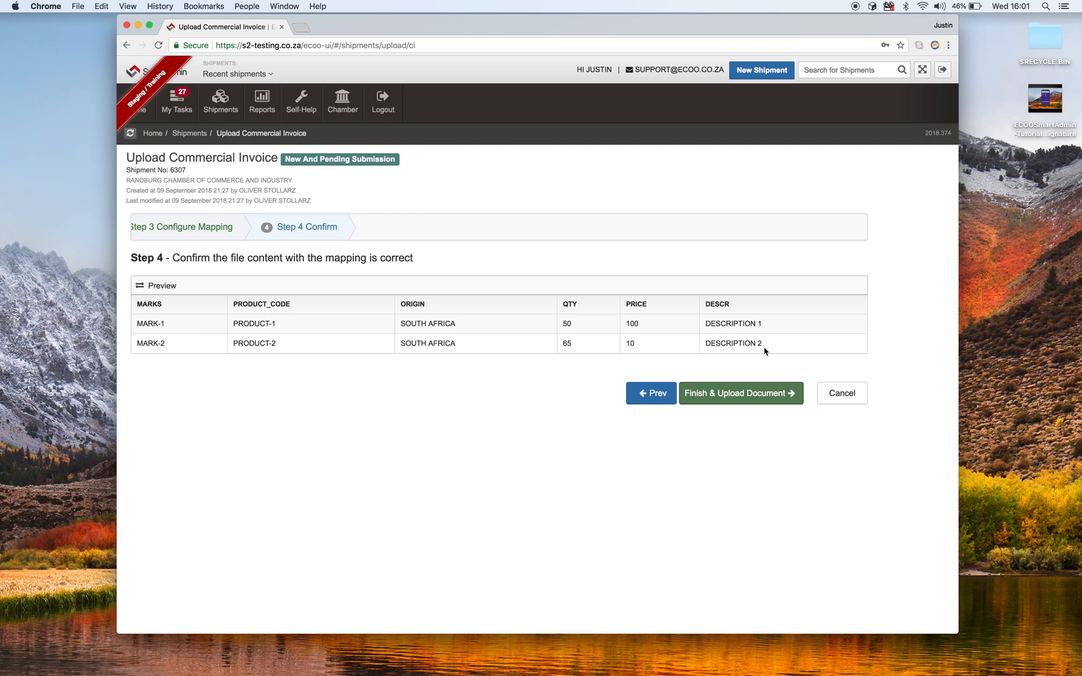
Finish and upload the mapped file as the shipment's commercial invoice, and review the imported invoice lines
click(730, 395)
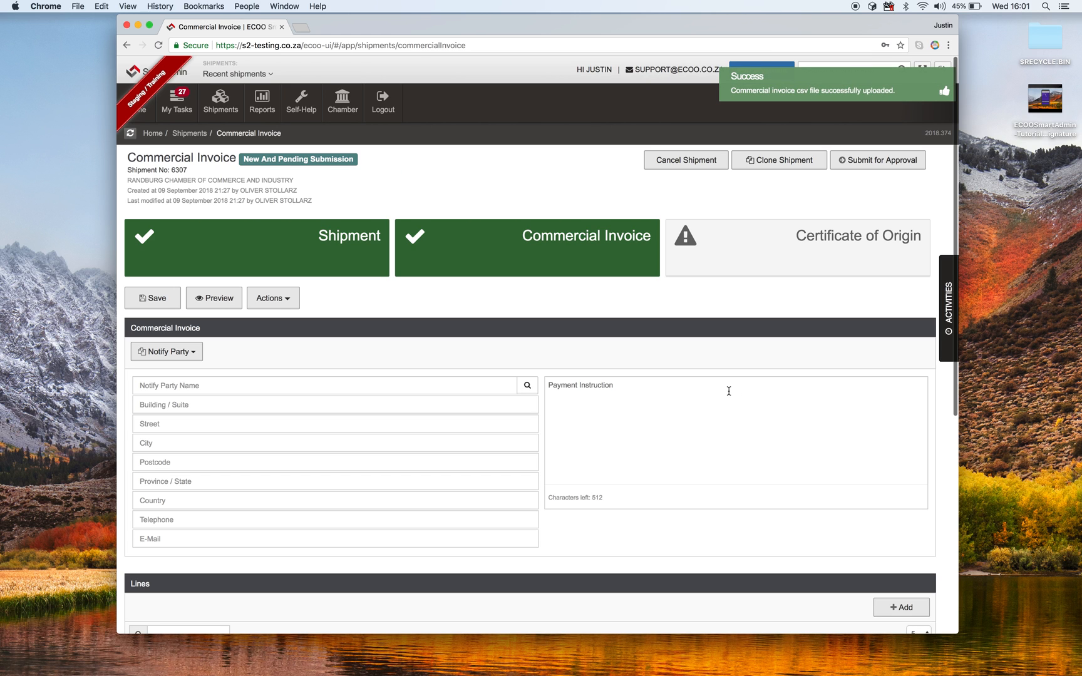
scroll(729, 391, down, 5)
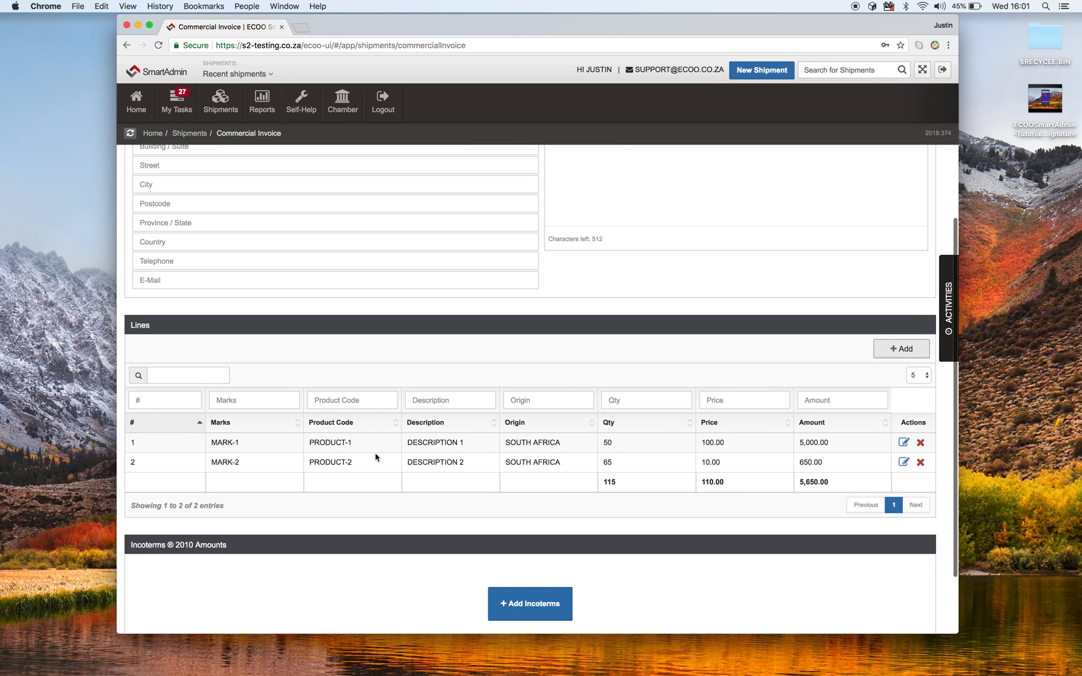
scroll(375, 458, down, 1)
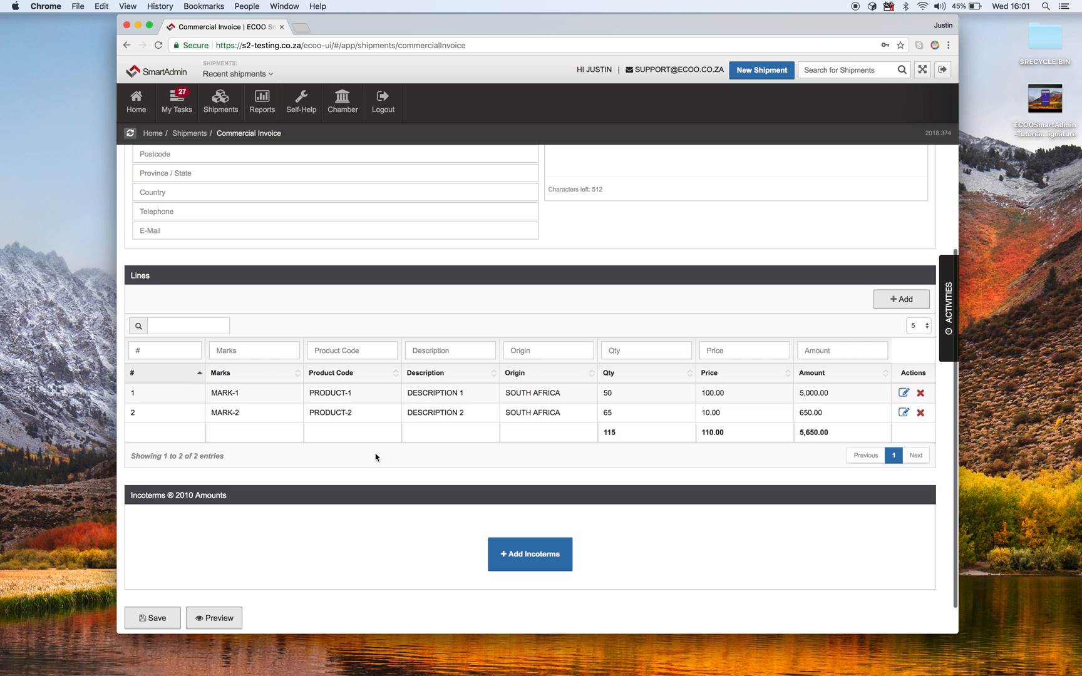
scroll(376, 457, up, 10)
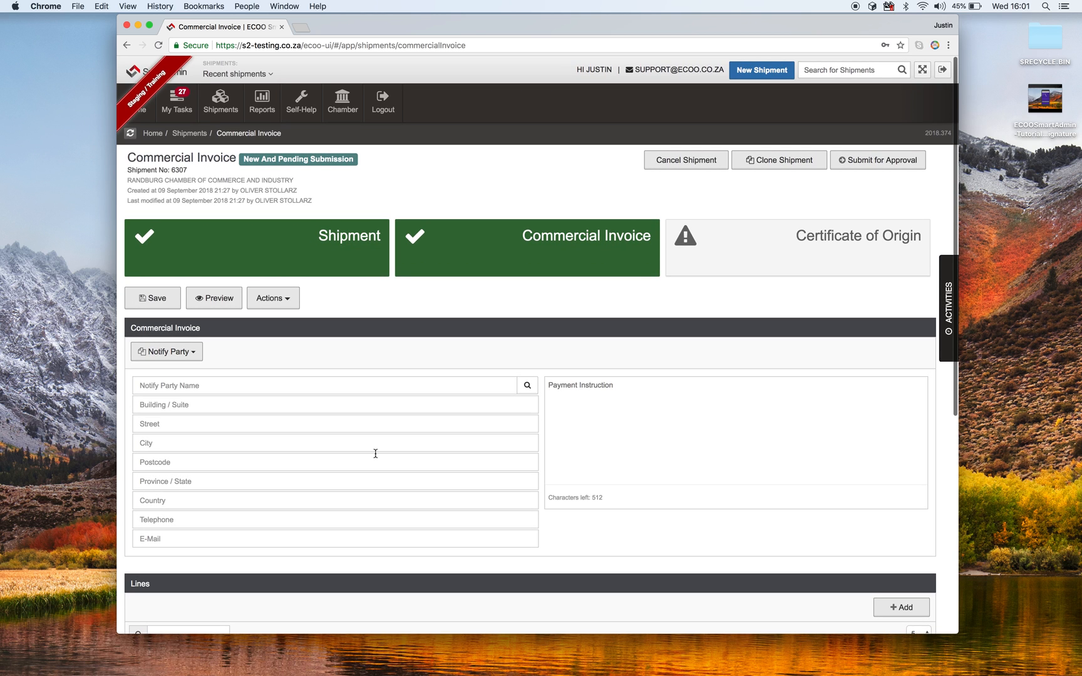